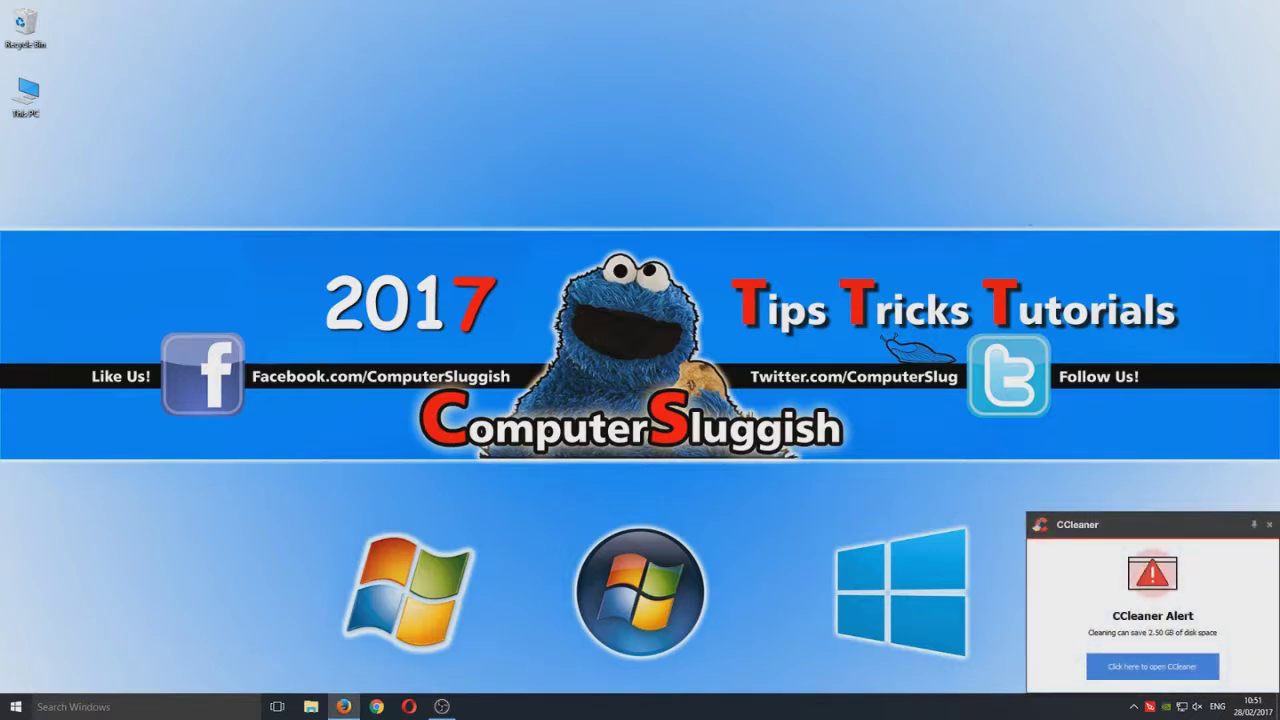
Step: Dismiss the CCleaner alert and launch regedit from Windows search
{"action": "left_click", "coordinate": [1269, 524]}
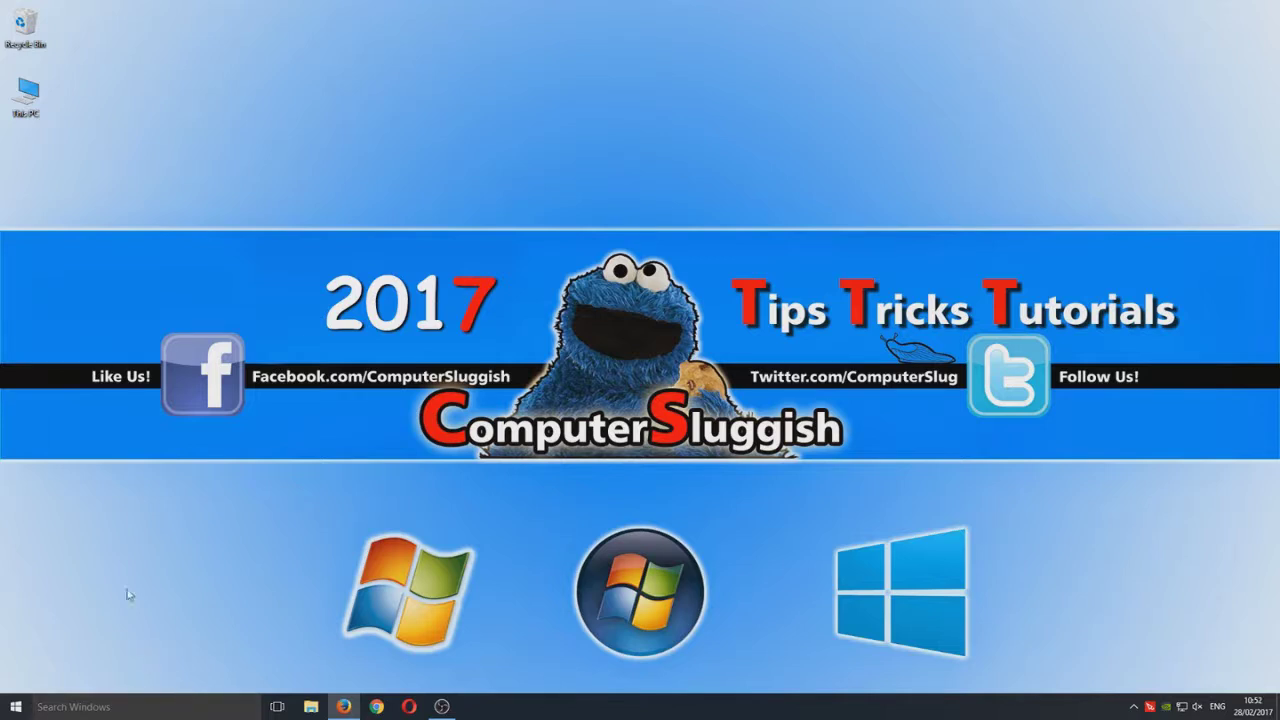
{"action": "left_click", "coordinate": [131, 714]}
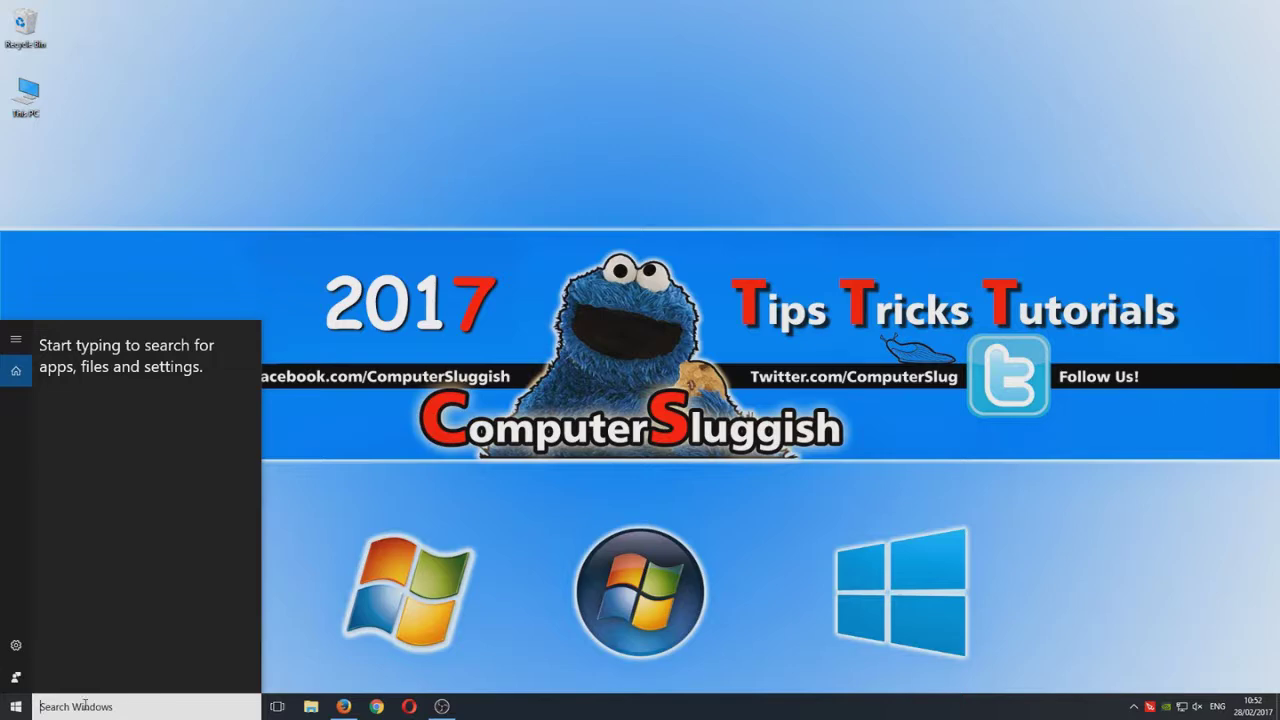
{"action": "type", "text": "regedit"}
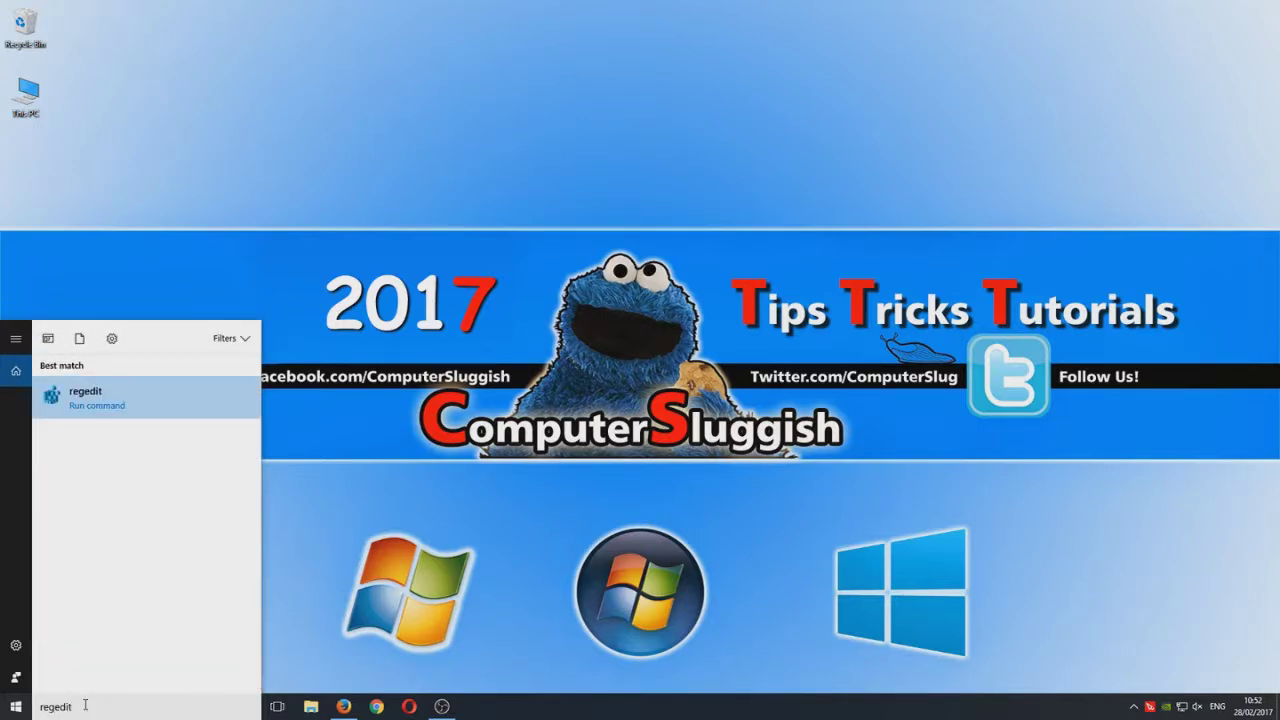
{"action": "key", "text": "Return"}
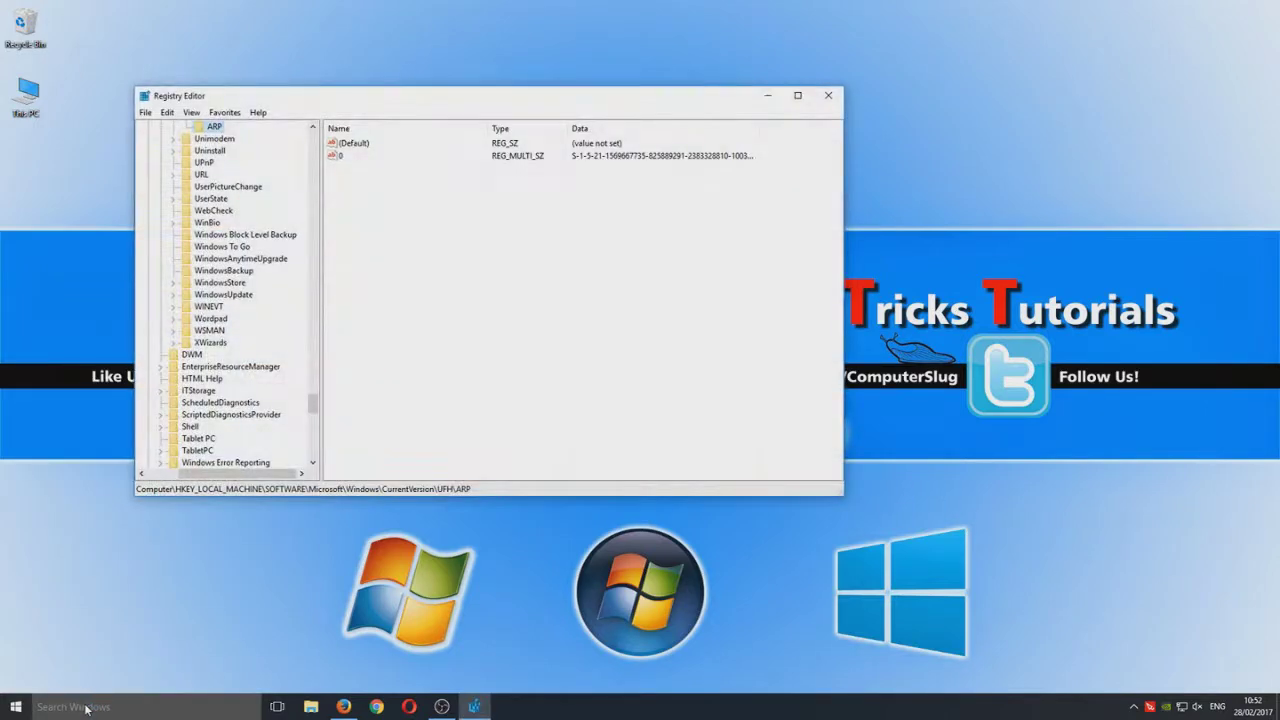
Step: Maximize Registry Editor and re-expand HKEY_LOCAL_MACHINE from the top-level hives
{"action": "left_click", "coordinate": [798, 95]}
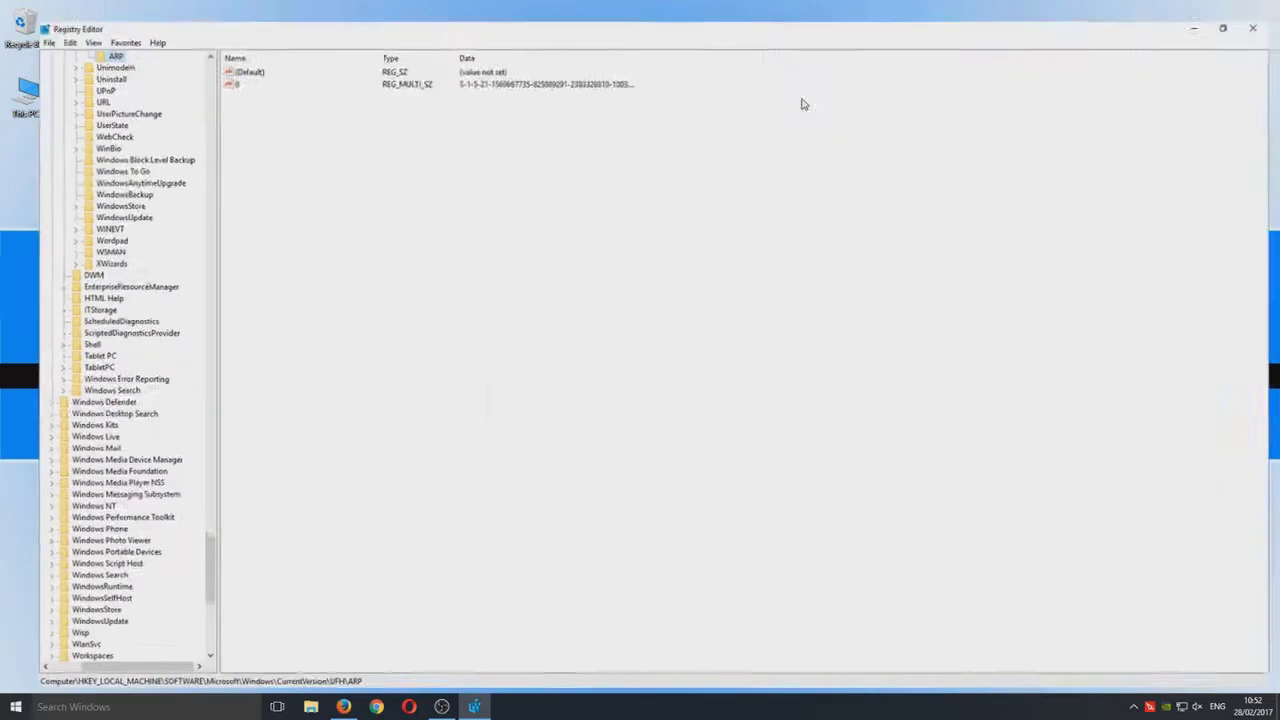
{"action": "left_click_drag", "start_coordinate": [178, 510], "coordinate": [178, 54]}
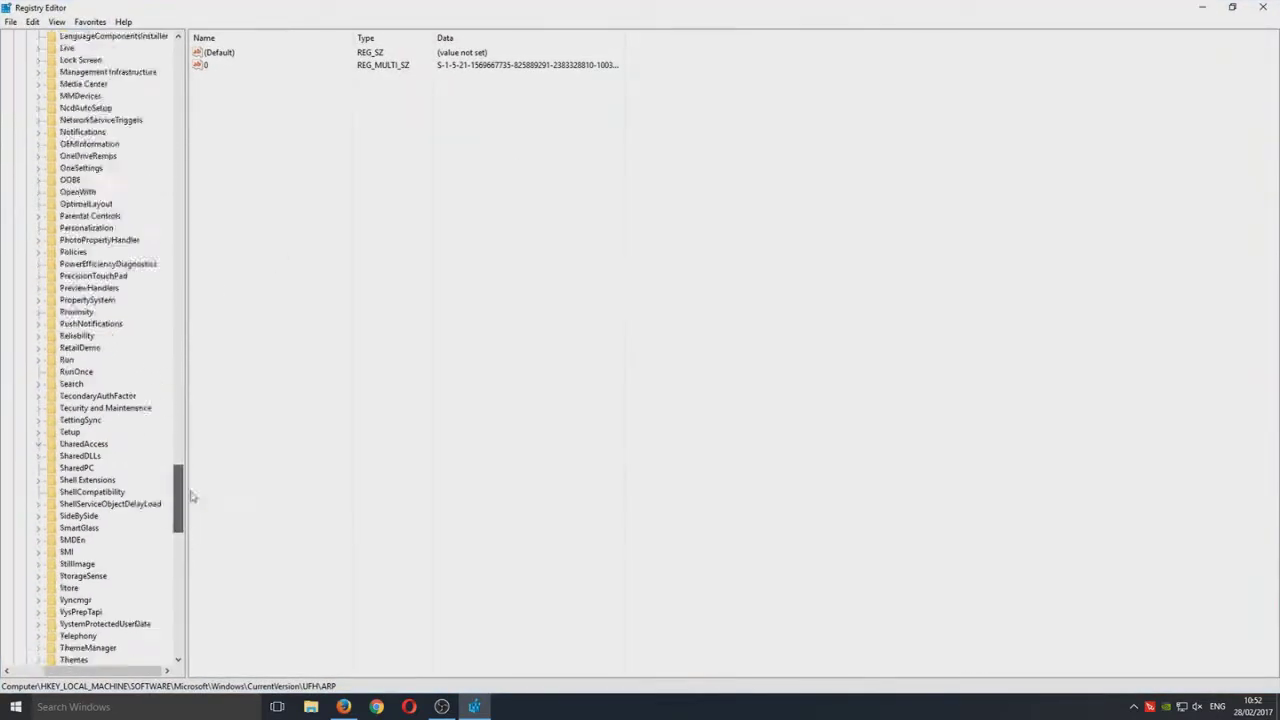
{"action": "double_click", "coordinate": [14, 144]}
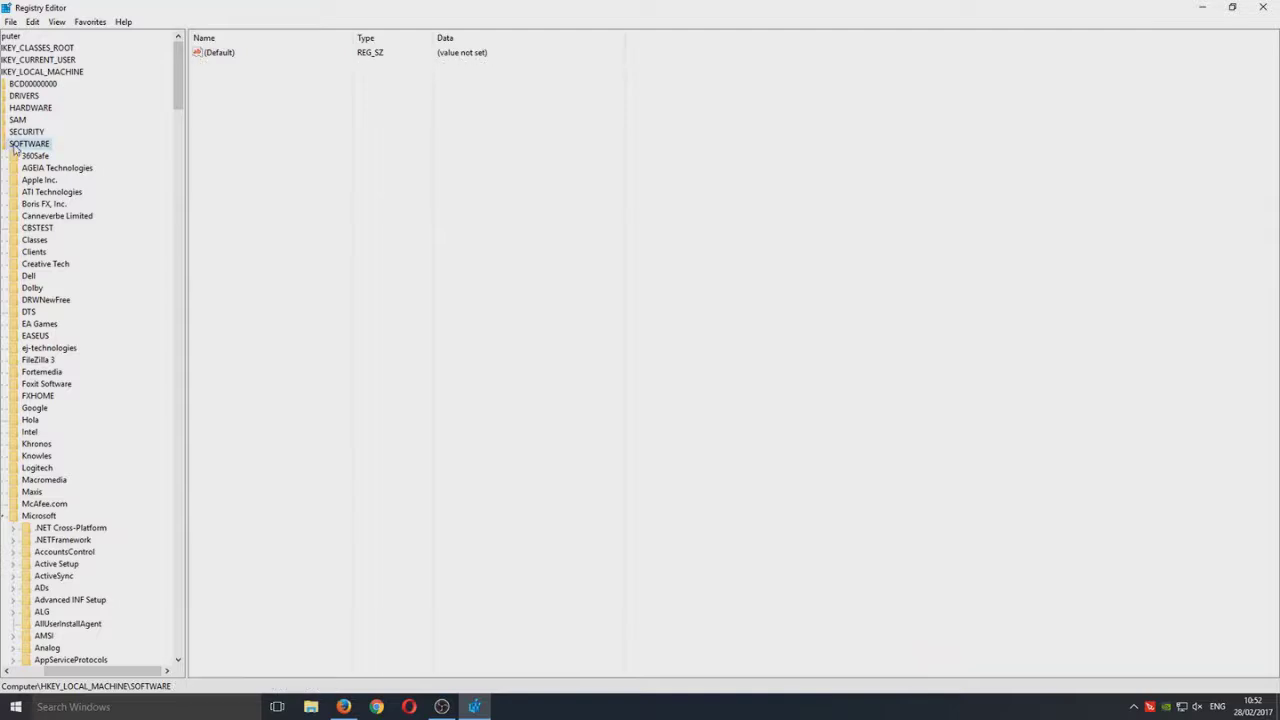
{"action": "double_click", "coordinate": [64, 73]}
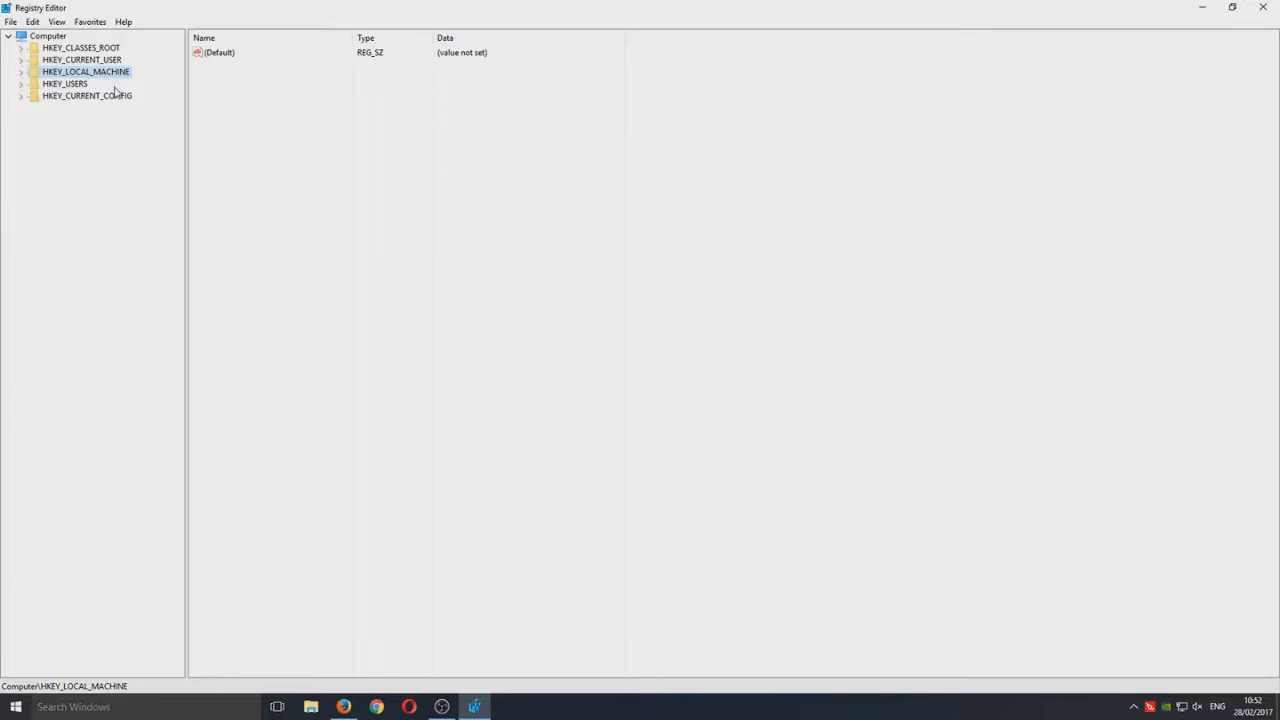
{"action": "key", "text": "Up"}
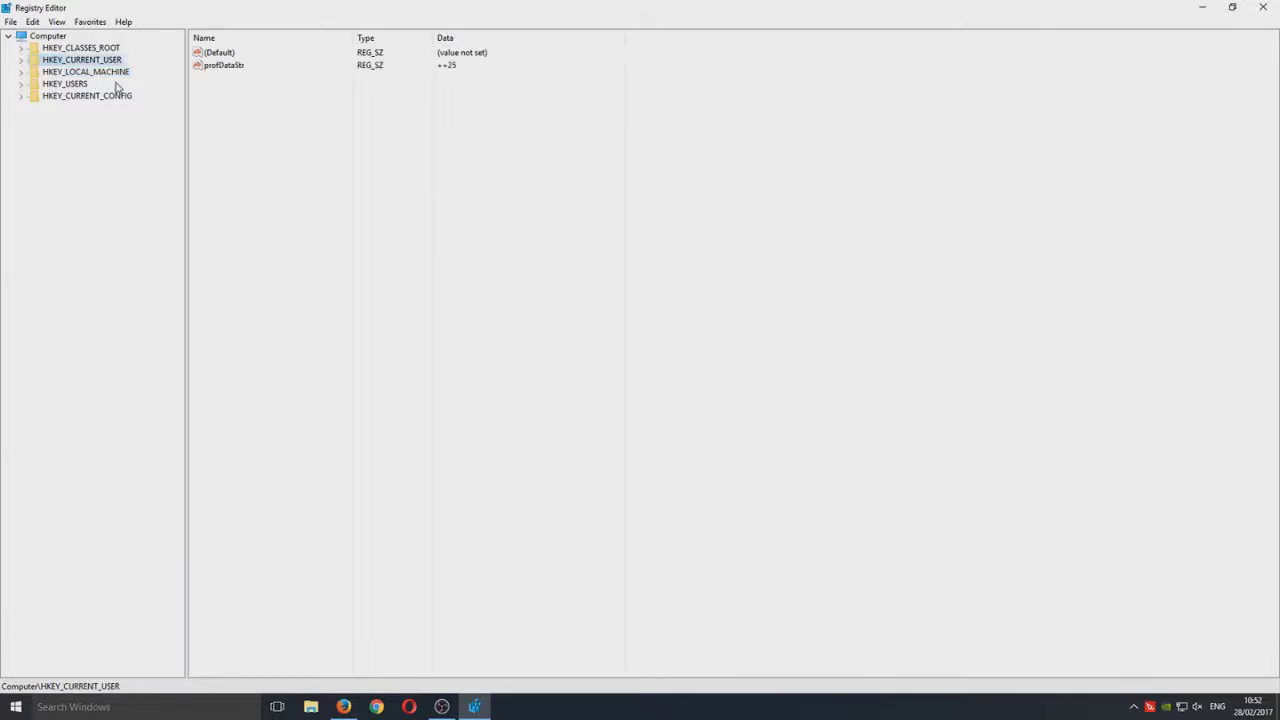
{"action": "key", "text": "Down"}
{"action": "key", "text": "Right"}
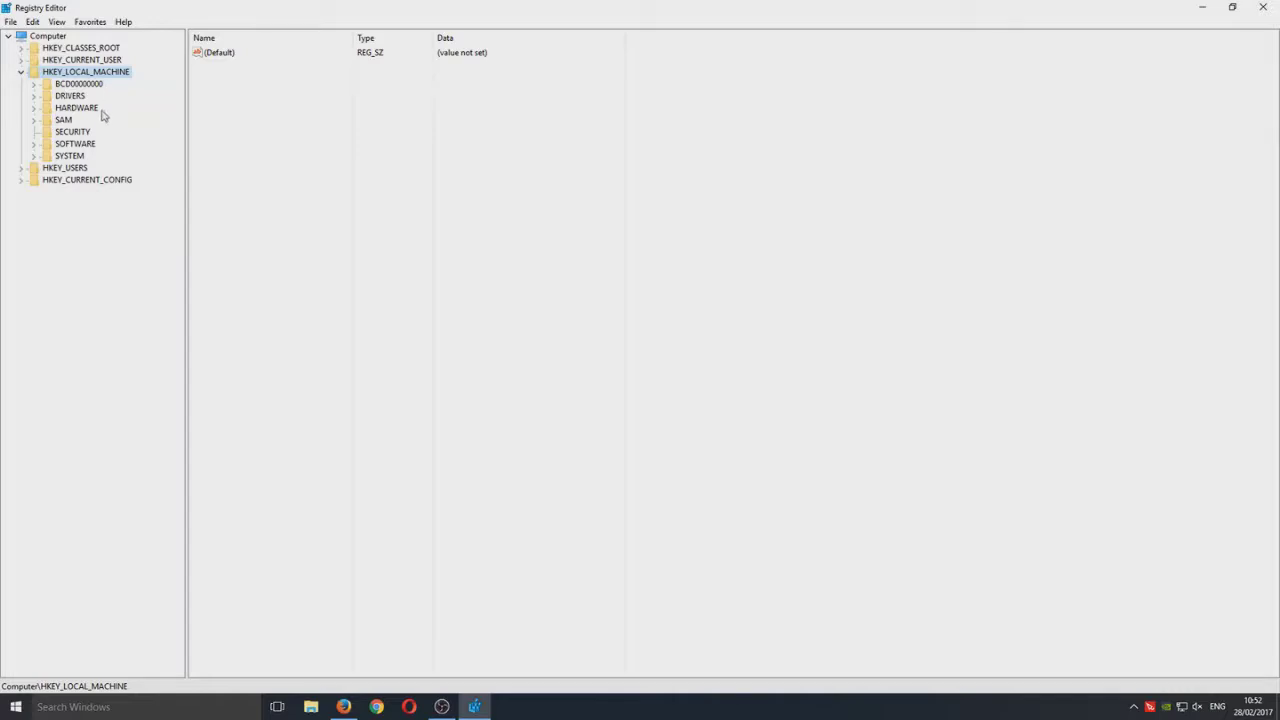
Step: Expand the SOFTWARE key and bring its Policies subkey into view
{"action": "double_click", "coordinate": [79, 144]}
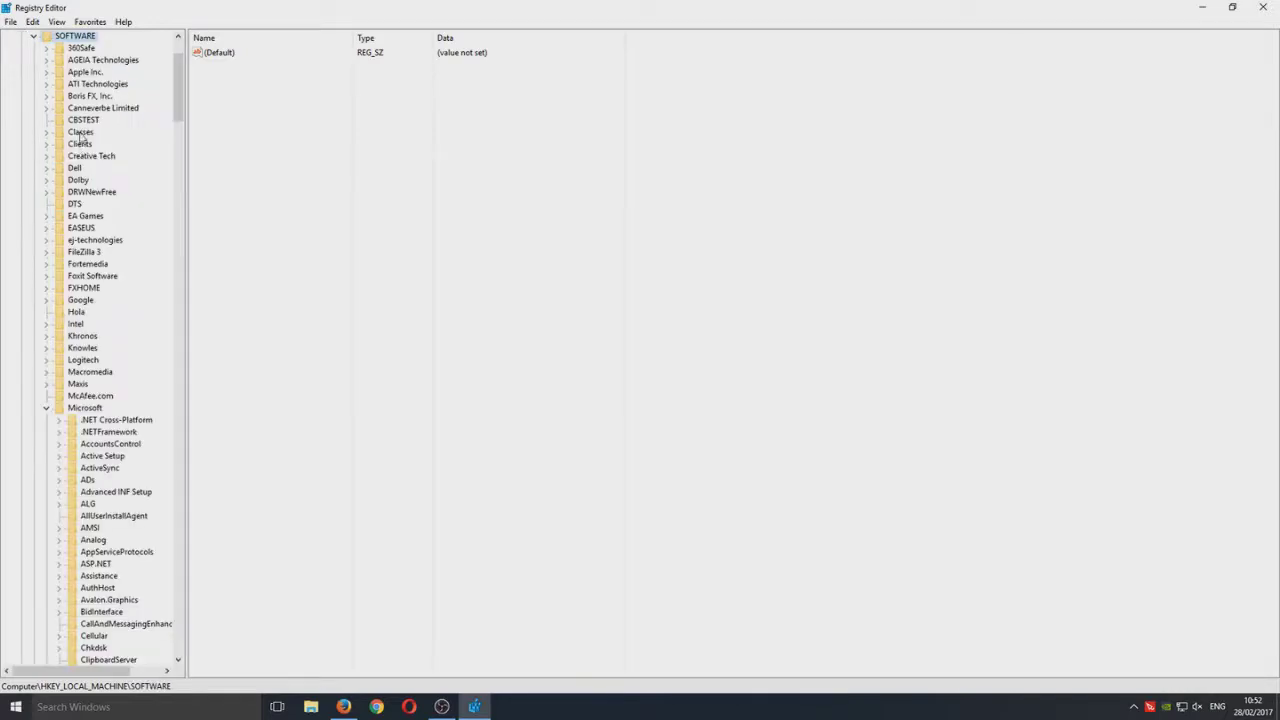
{"action": "double_click", "coordinate": [72, 409]}
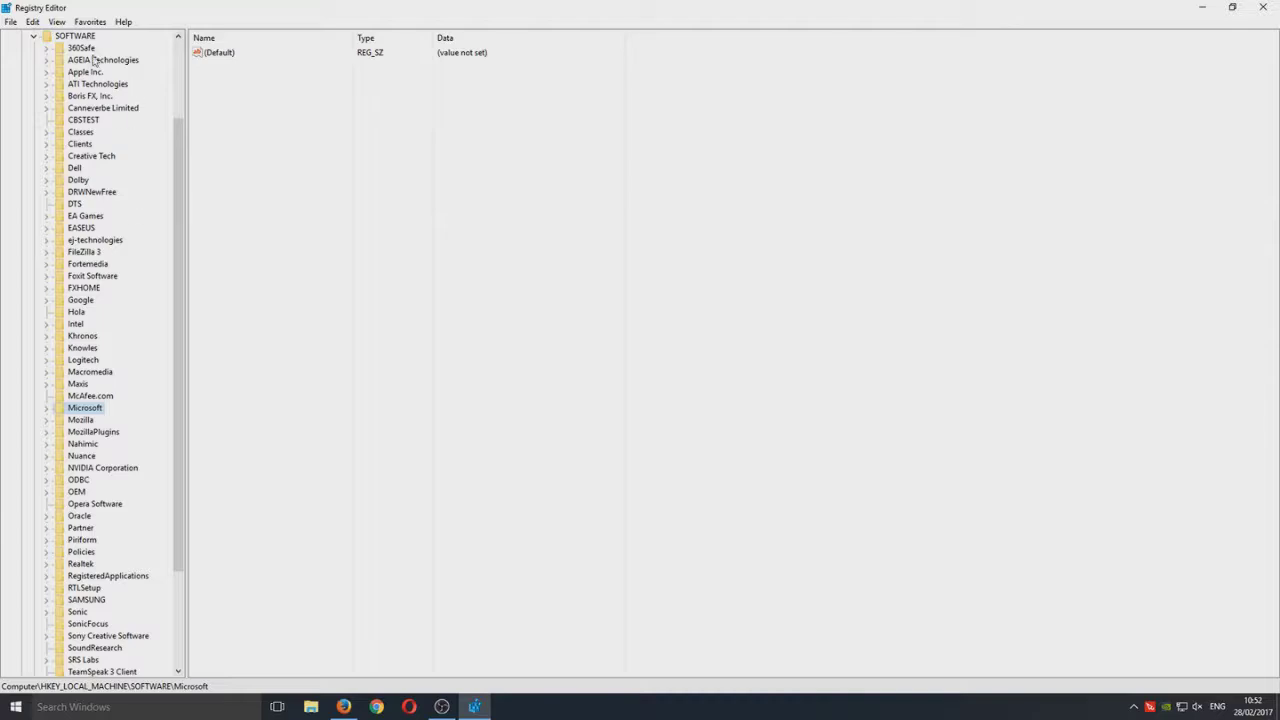
{"action": "scroll", "coordinate": [85, 75], "scroll_direction": "up", "scroll_amount": 2}
{"action": "double_click", "coordinate": [63, 107]}
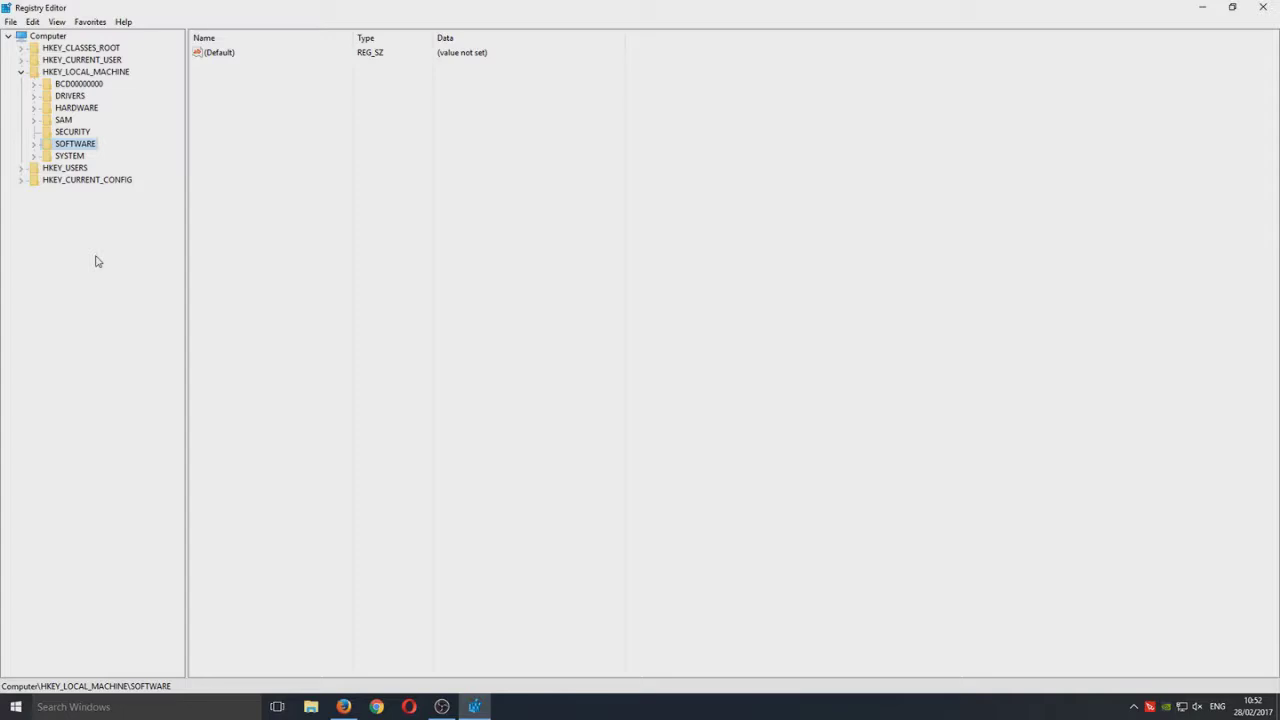
{"action": "key", "text": "Right"}
{"action": "scroll", "coordinate": [117, 310], "scroll_direction": "down", "scroll_amount": 2}
{"action": "scroll", "coordinate": [98, 375], "scroll_direction": "down", "scroll_amount": 2}
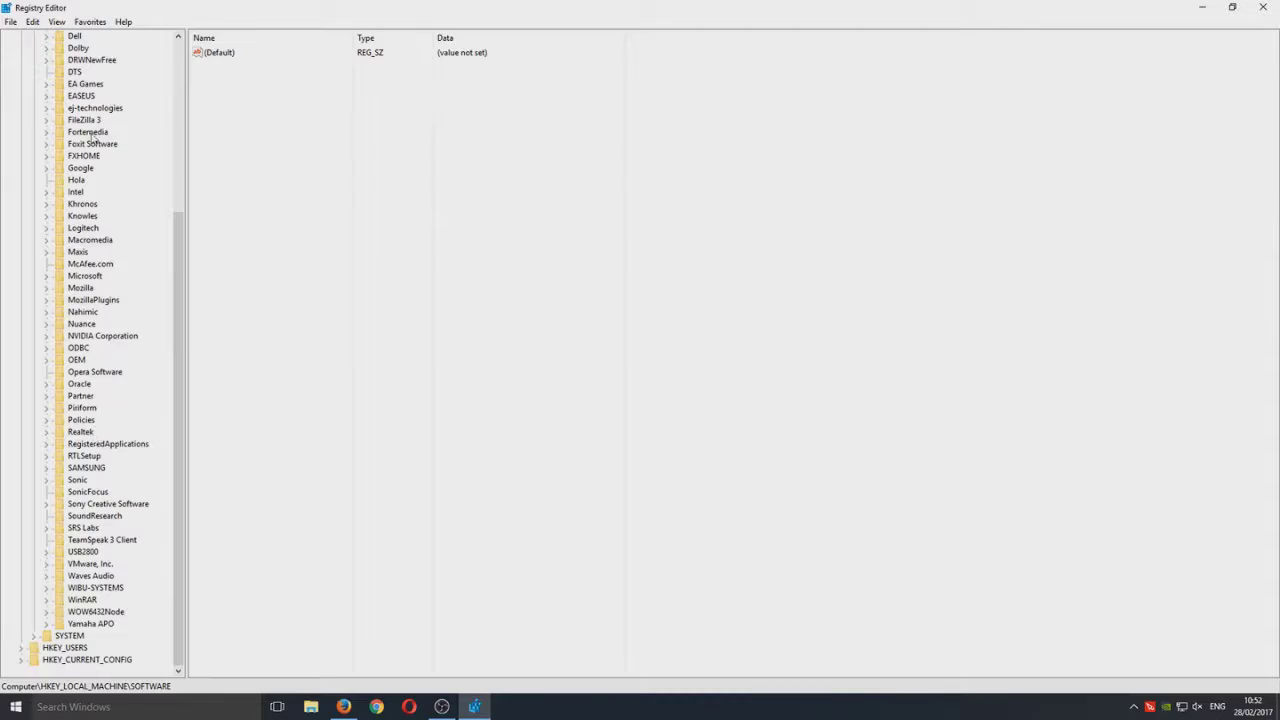
Step: Drill into Policies > Microsoft and expand the Windows key
{"action": "left_click", "coordinate": [84, 421]}
{"action": "key", "text": "Right"}
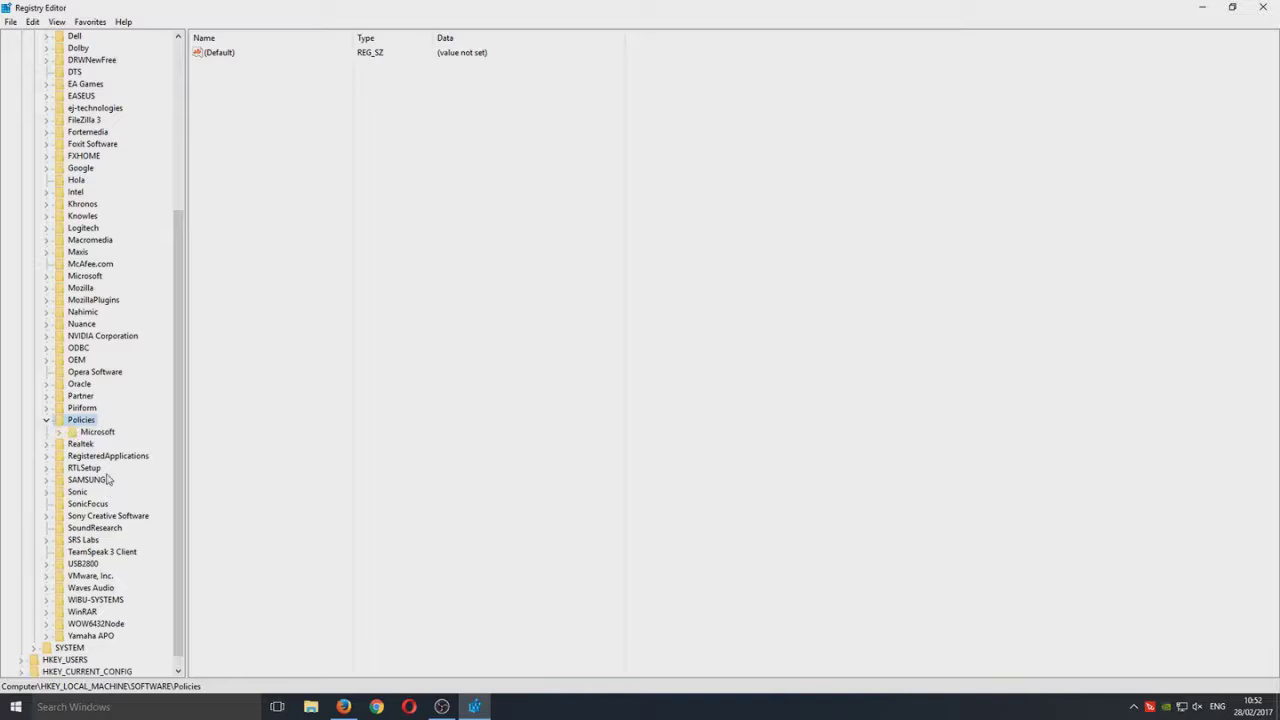
{"action": "left_click", "coordinate": [100, 434]}
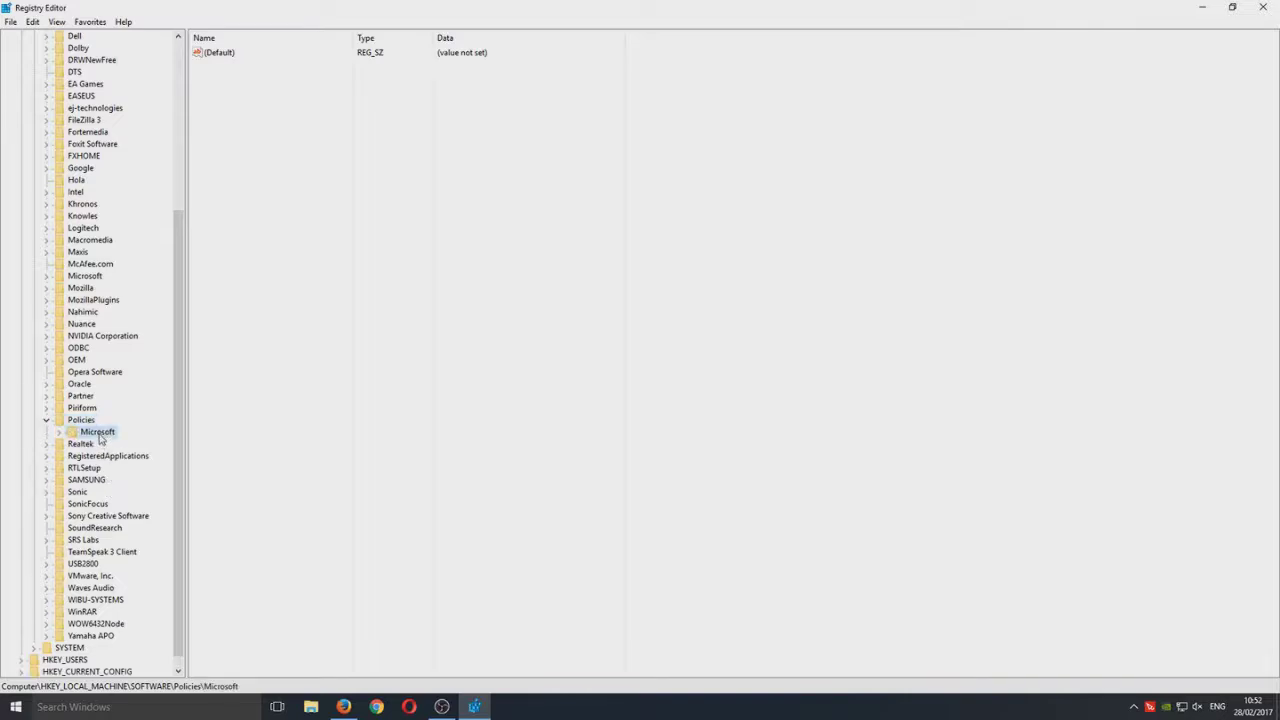
{"action": "key", "text": "Right"}
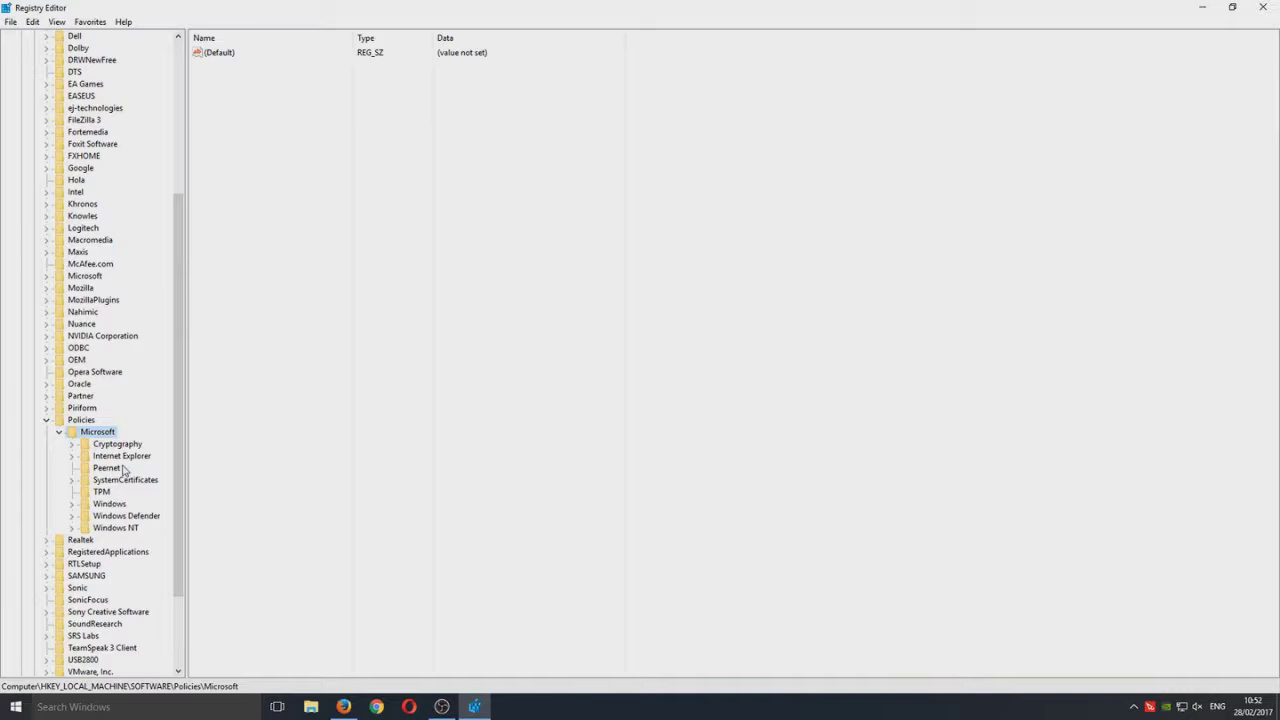
{"action": "left_click", "coordinate": [122, 506]}
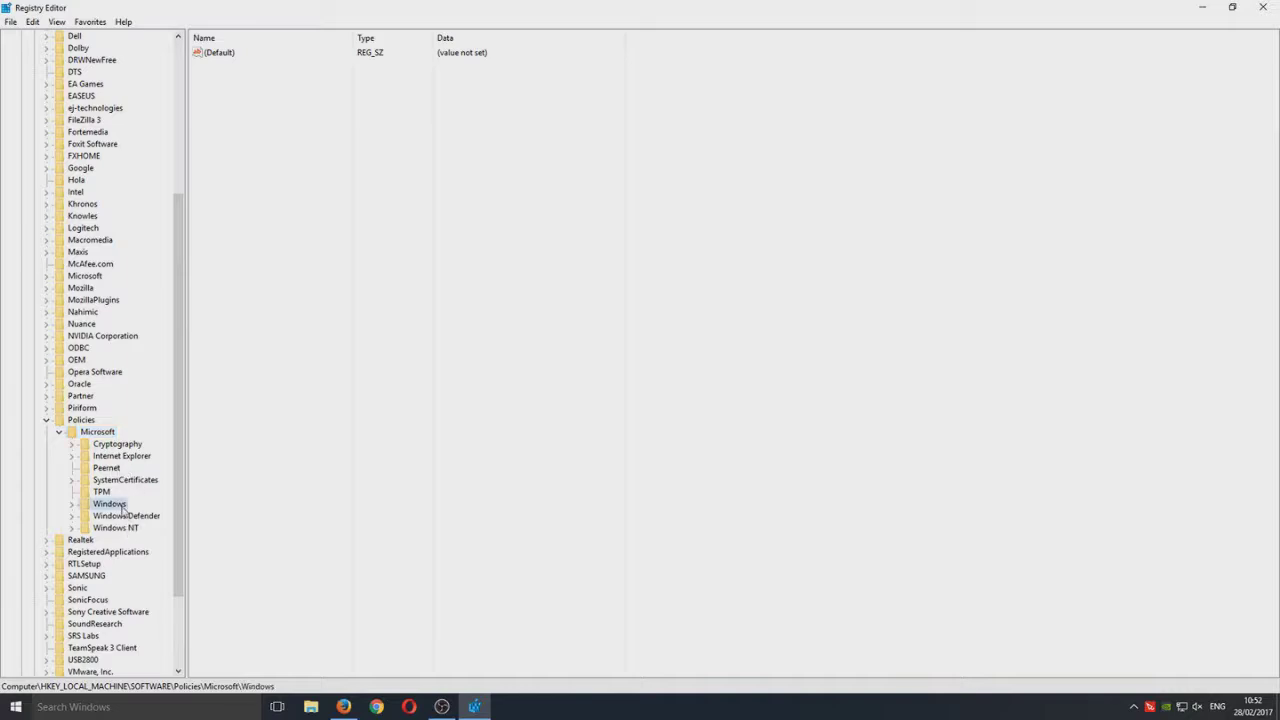
{"action": "double_click", "coordinate": [122, 506]}
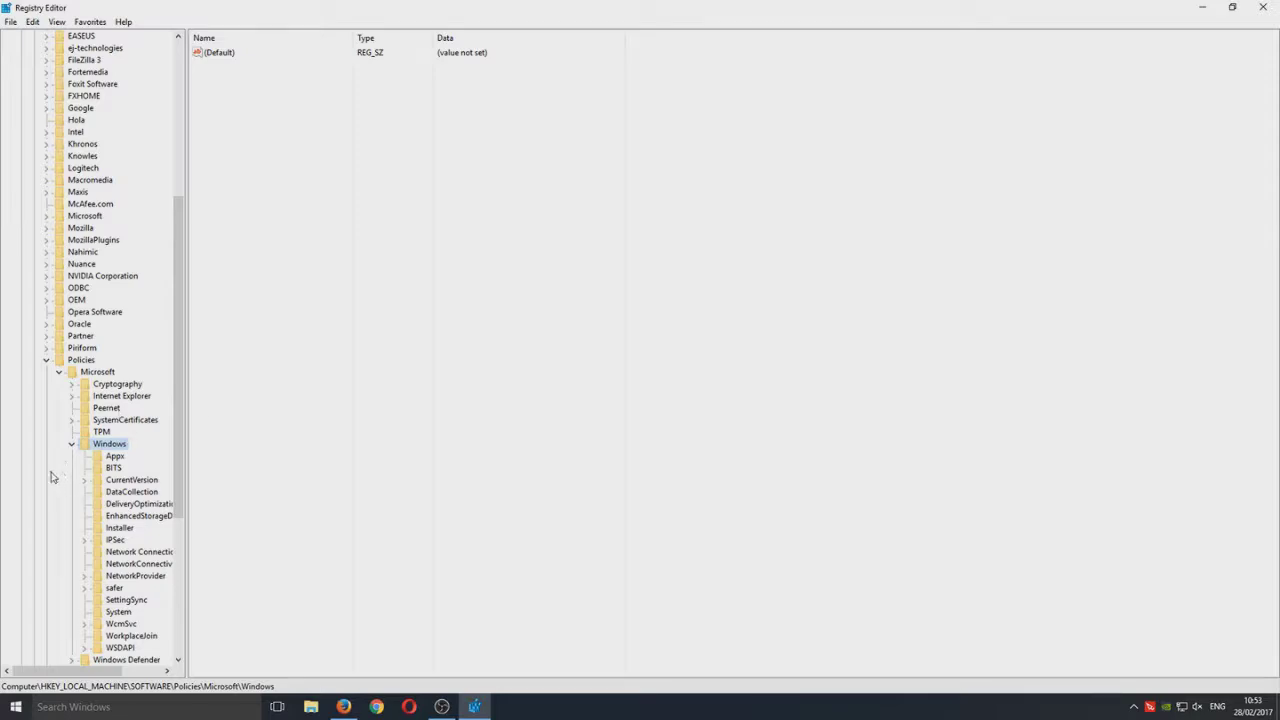
{"action": "scroll", "coordinate": [66, 476], "scroll_direction": "down", "scroll_amount": 2}
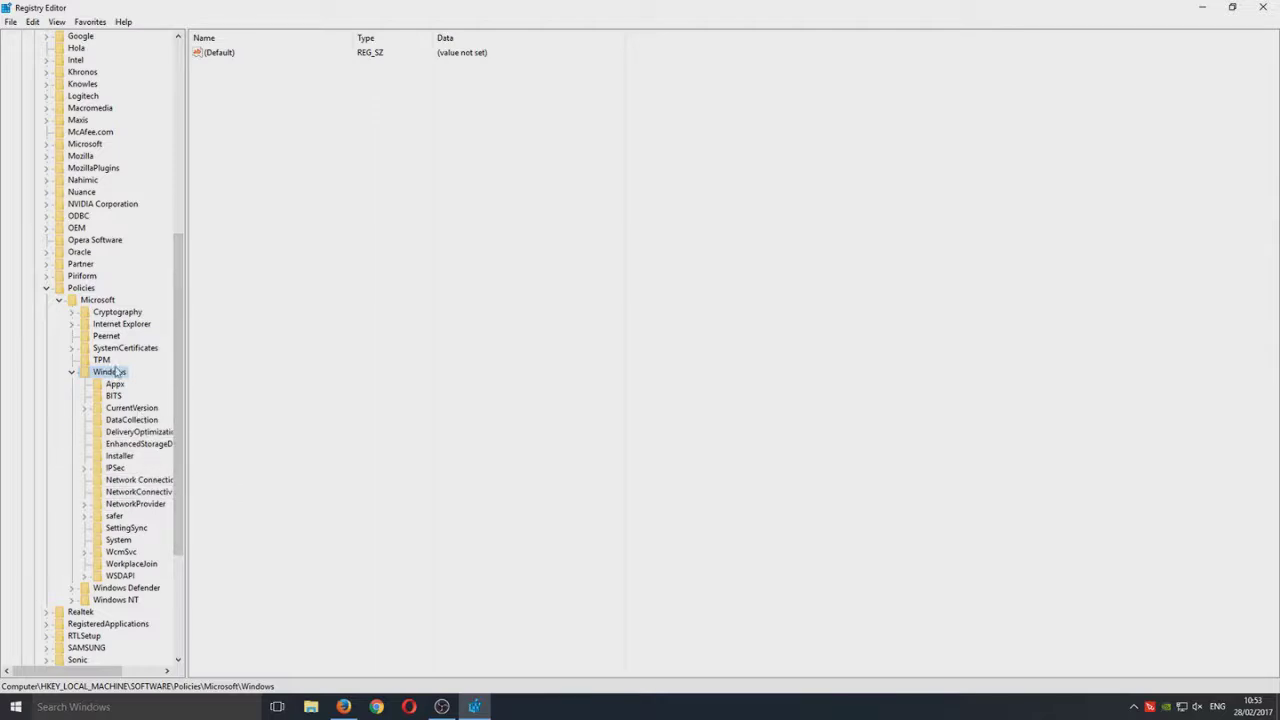
Step: Create a new key named 'Windows Search' under Policies\Microsoft\Windows
{"action": "right_click", "coordinate": [116, 381]}
{"action": "mouse_move", "coordinate": [160, 396]}
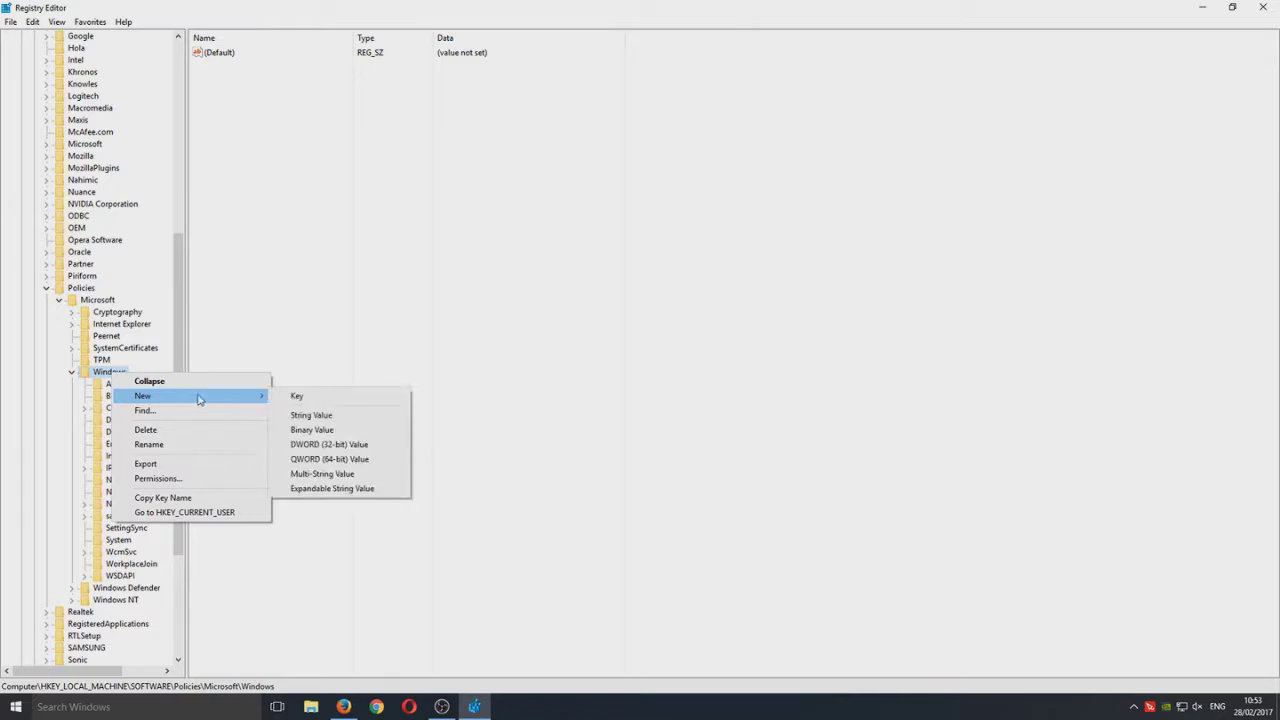
{"action": "left_click", "coordinate": [284, 404]}
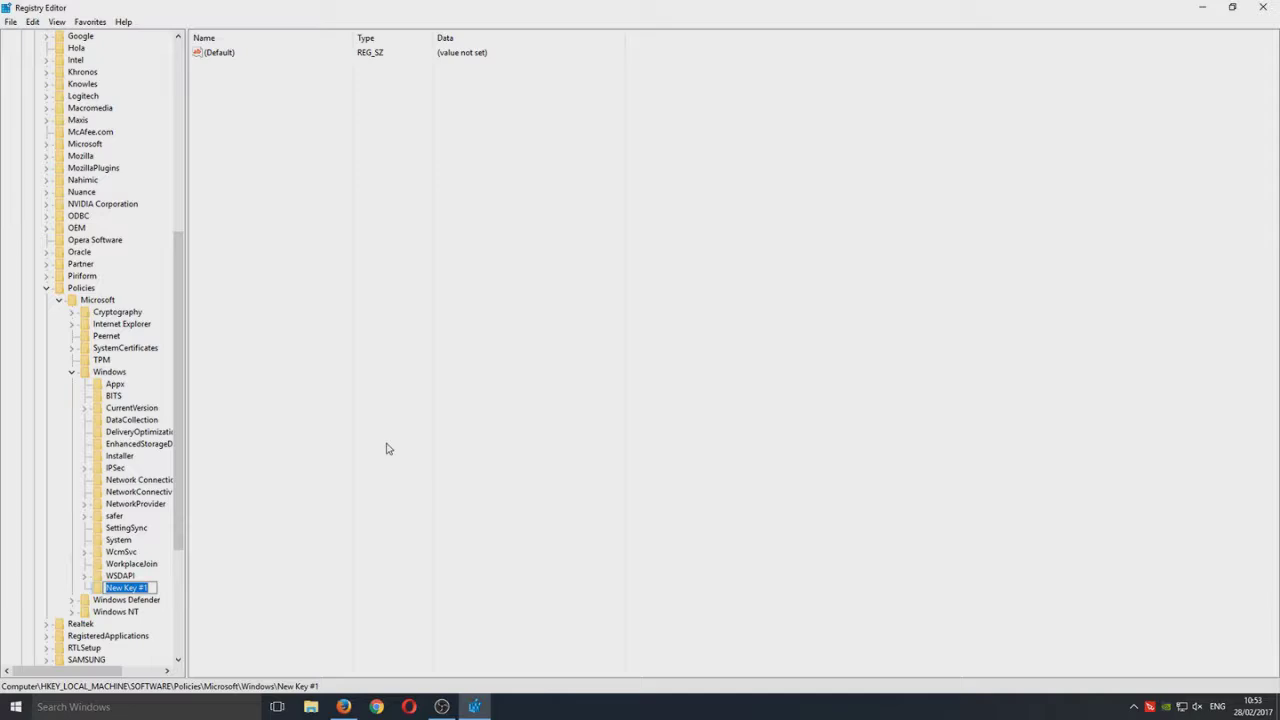
{"action": "type", "text": "Wi"}
{"action": "type", "text": "ndows Sea"}
{"action": "type", "text": "rch"}
{"action": "key", "text": "Return"}
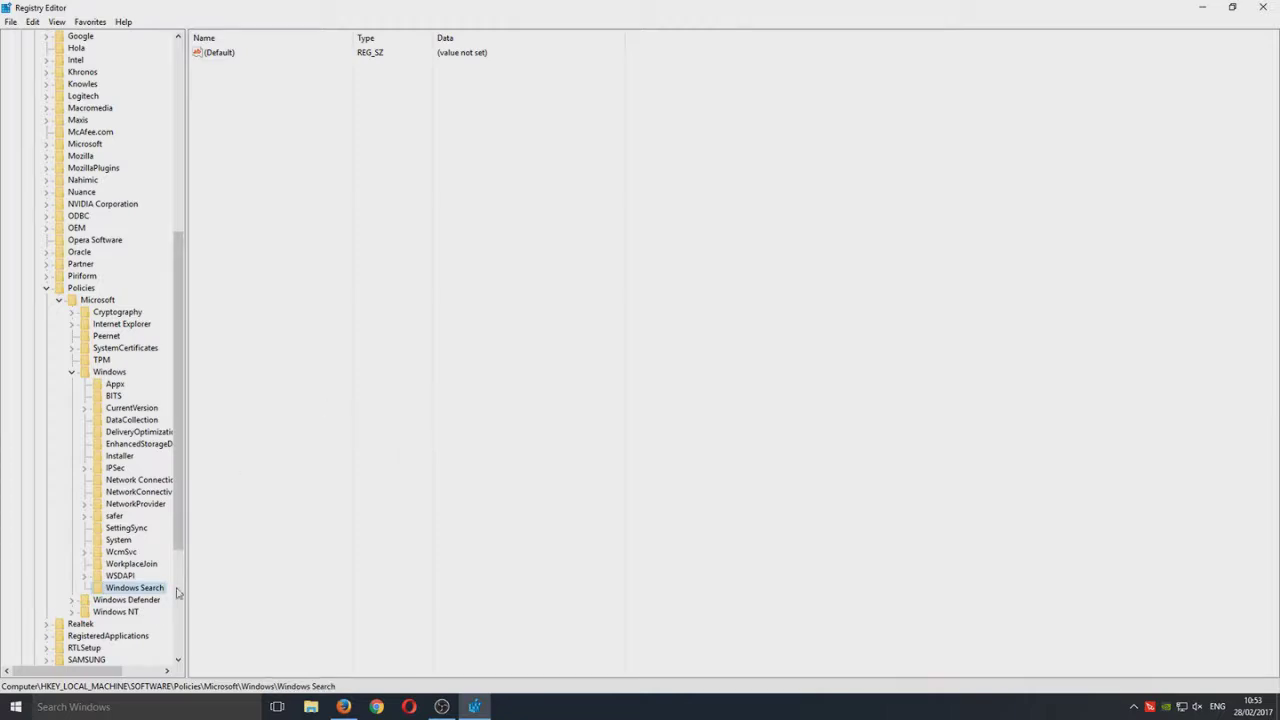
Step: Add a DWORD (32-bit) value named AllowCortana to Windows Search
{"action": "left_click", "coordinate": [306, 366]}
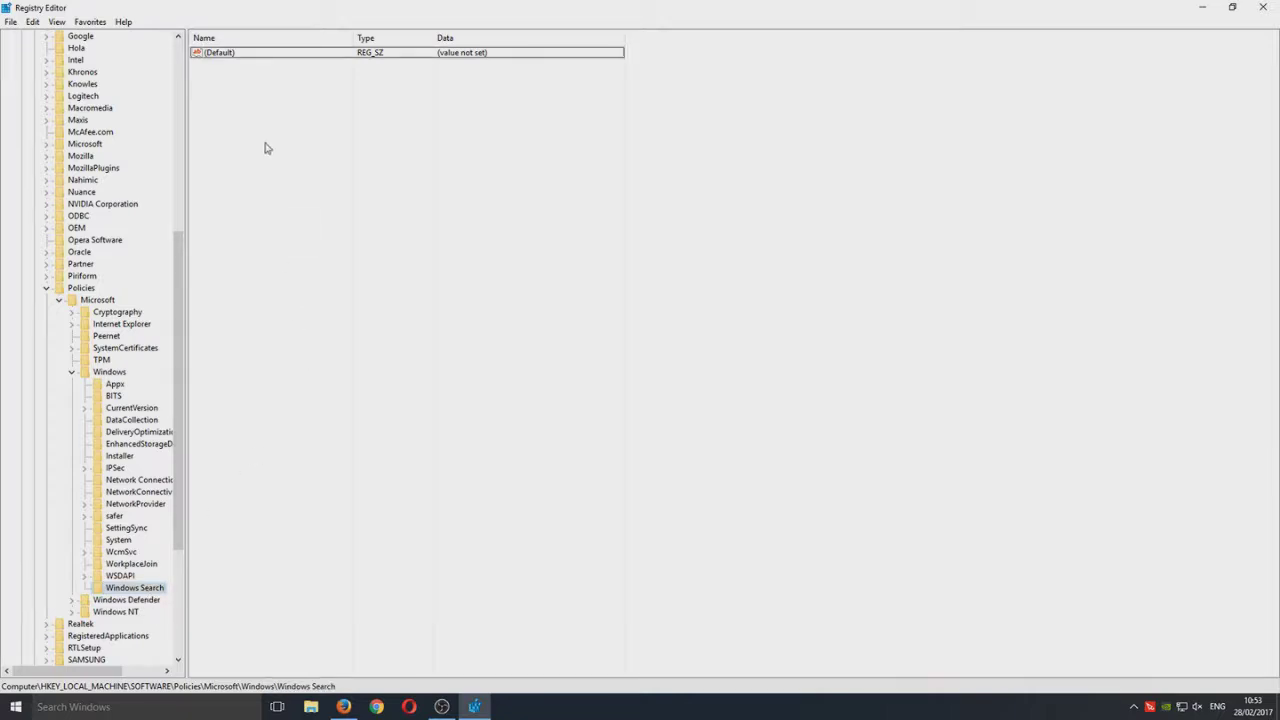
{"action": "right_click", "coordinate": [391, 260]}
{"action": "mouse_move", "coordinate": [422, 268]}
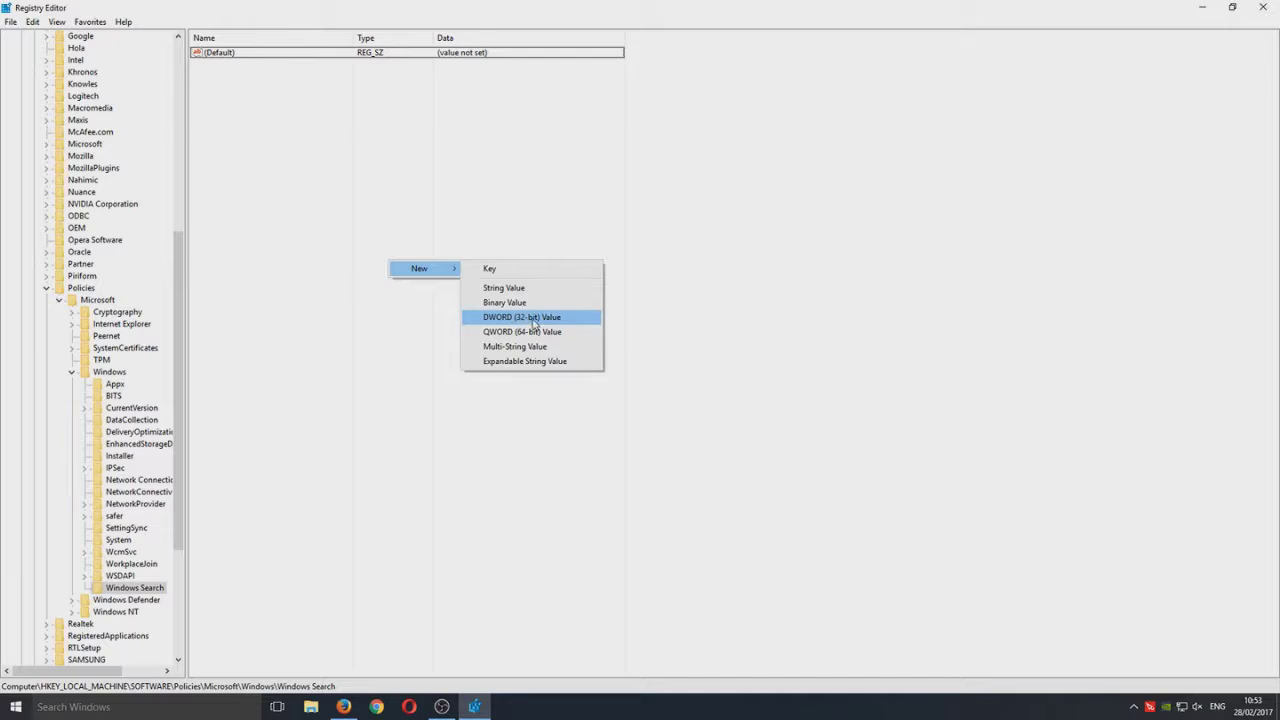
{"action": "left_click", "coordinate": [534, 324]}
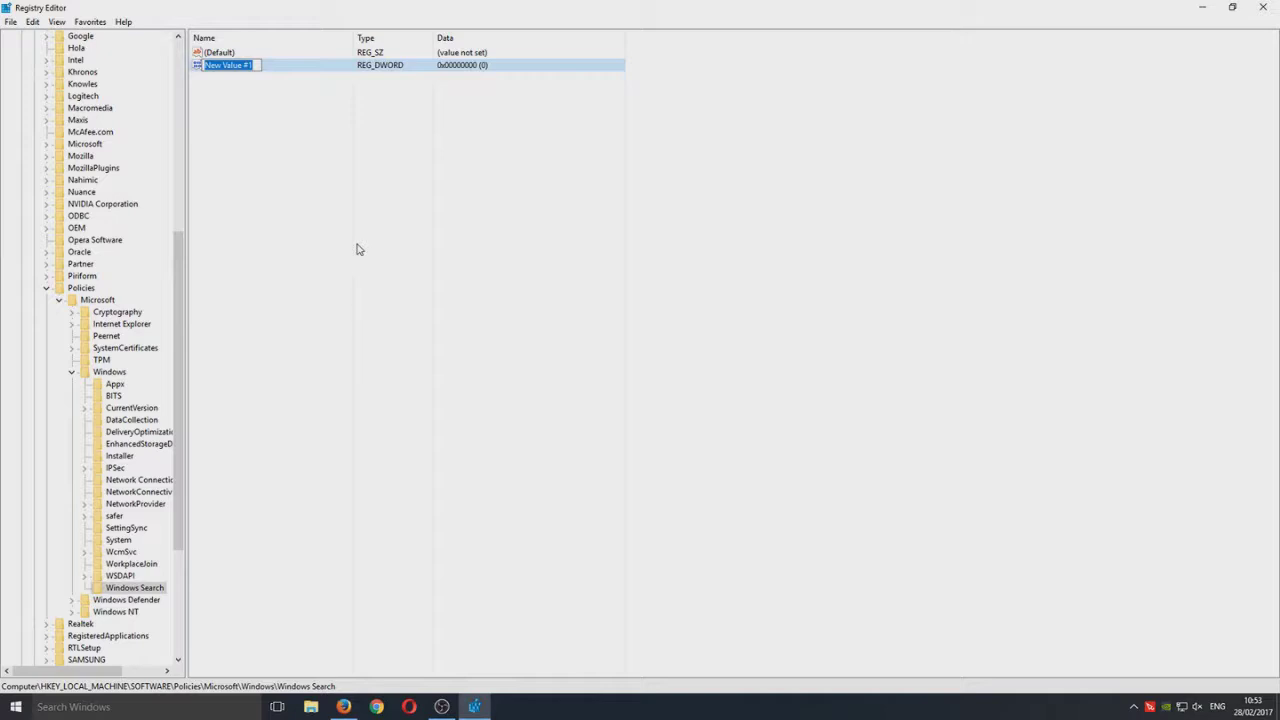
{"action": "type", "text": "Allow"}
{"action": "type", "text": "Cort"}
{"action": "type", "text": "ana"}
{"action": "key", "text": "Return"}
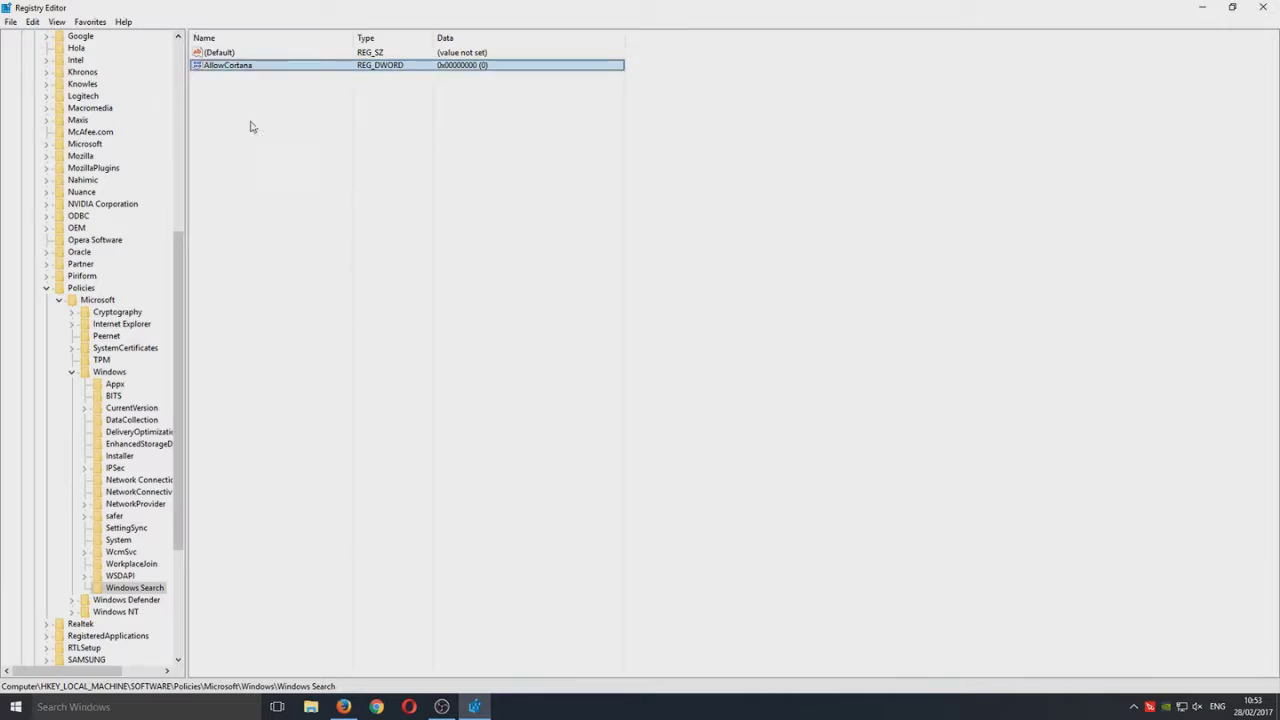
Step: Edit AllowCortana's value data and save it as 0
{"action": "double_click", "coordinate": [260, 66]}
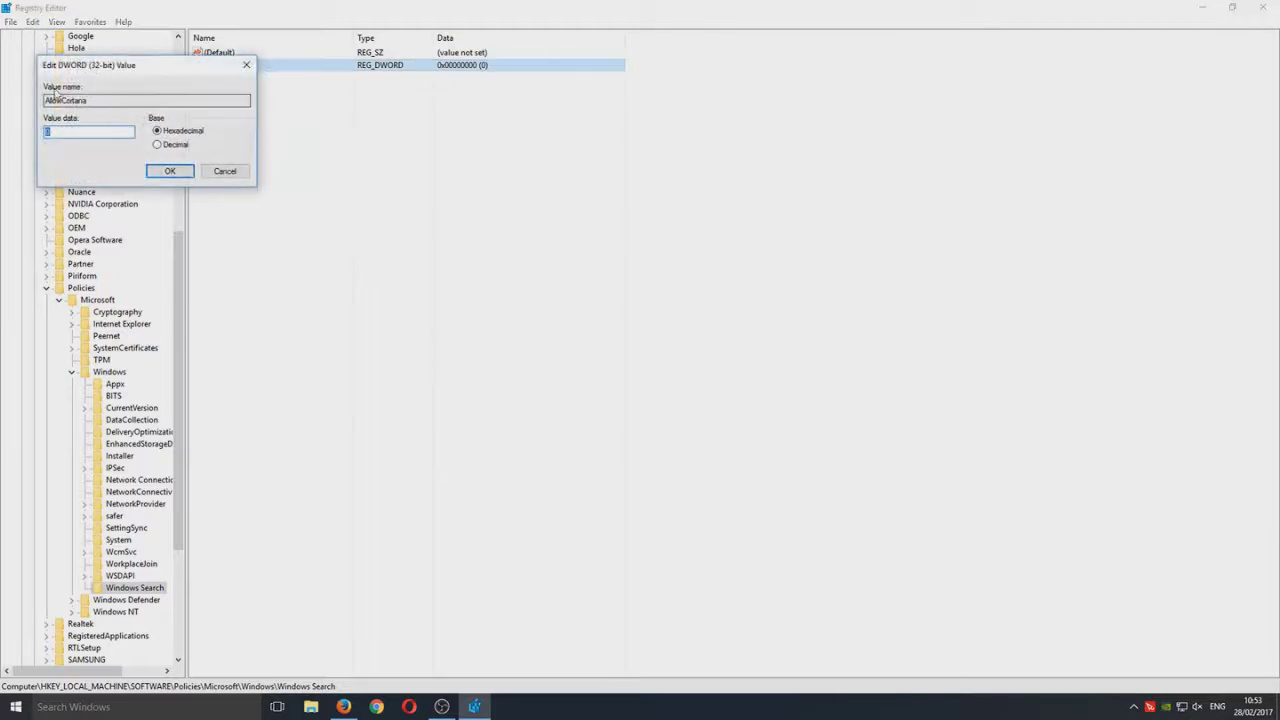
{"action": "left_click_drag", "start_coordinate": [78, 66], "coordinate": [414, 123]}
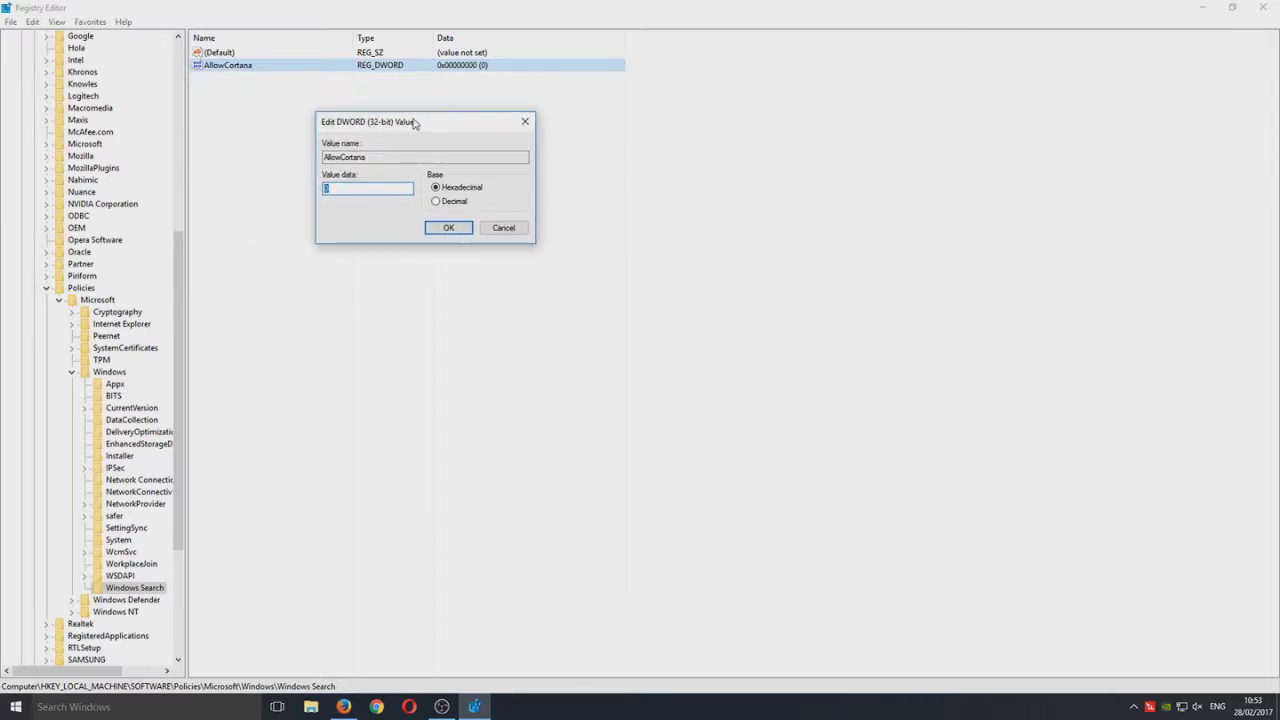
{"action": "type", "text": "1"}
{"action": "left_click", "coordinate": [446, 229]}
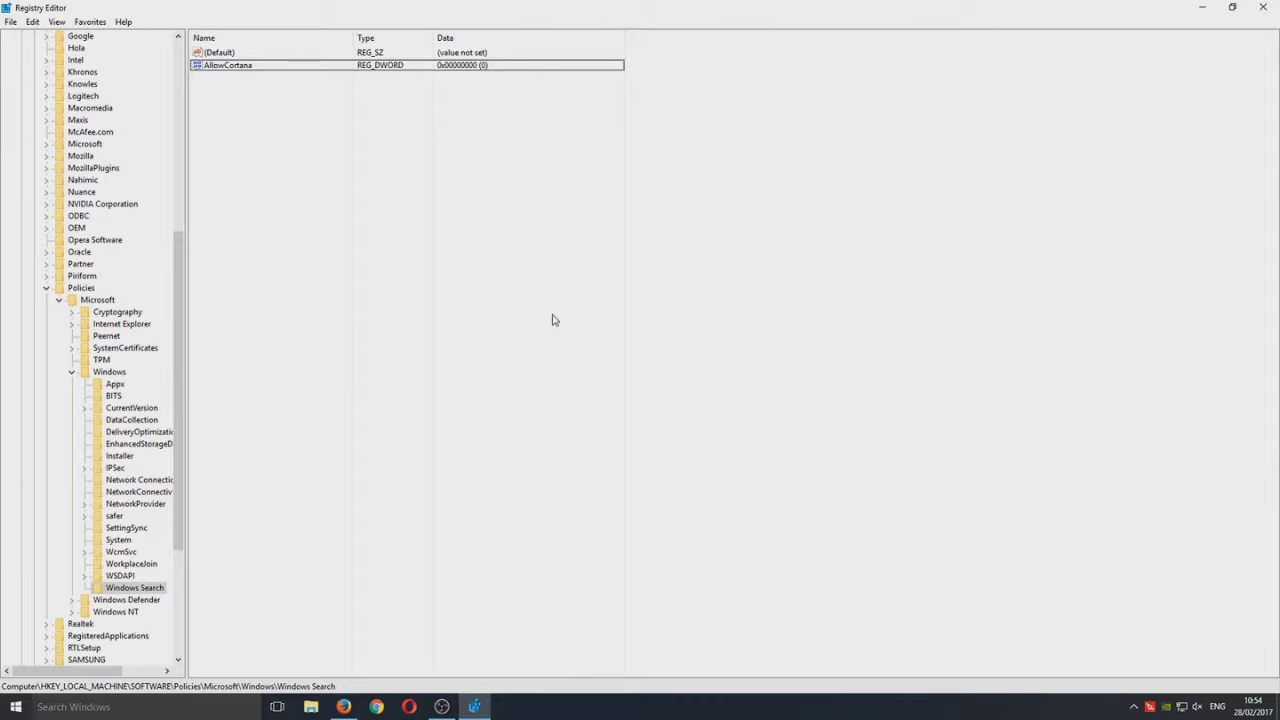
Step: Collapse Policies and SOFTWARE, then re-expand SOFTWARE
{"action": "left_click", "coordinate": [72, 290]}
{"action": "double_click", "coordinate": [72, 290]}
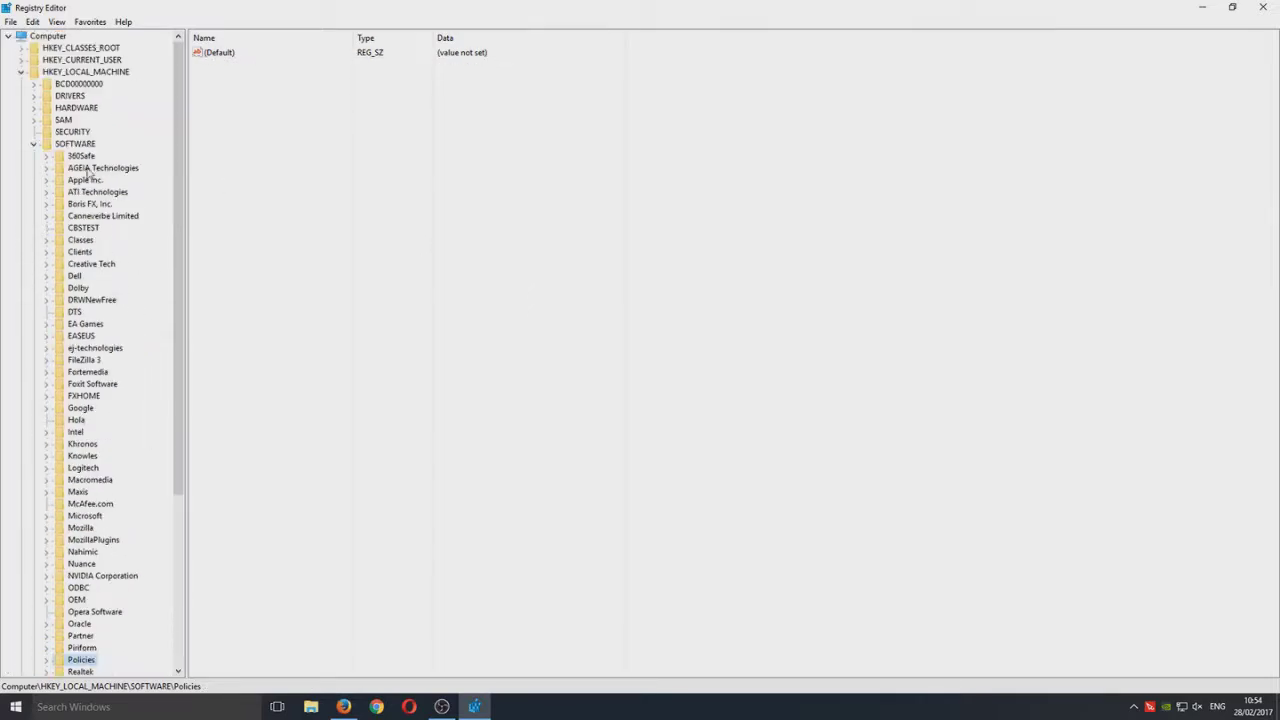
{"action": "left_click", "coordinate": [78, 146]}
{"action": "double_click", "coordinate": [78, 146]}
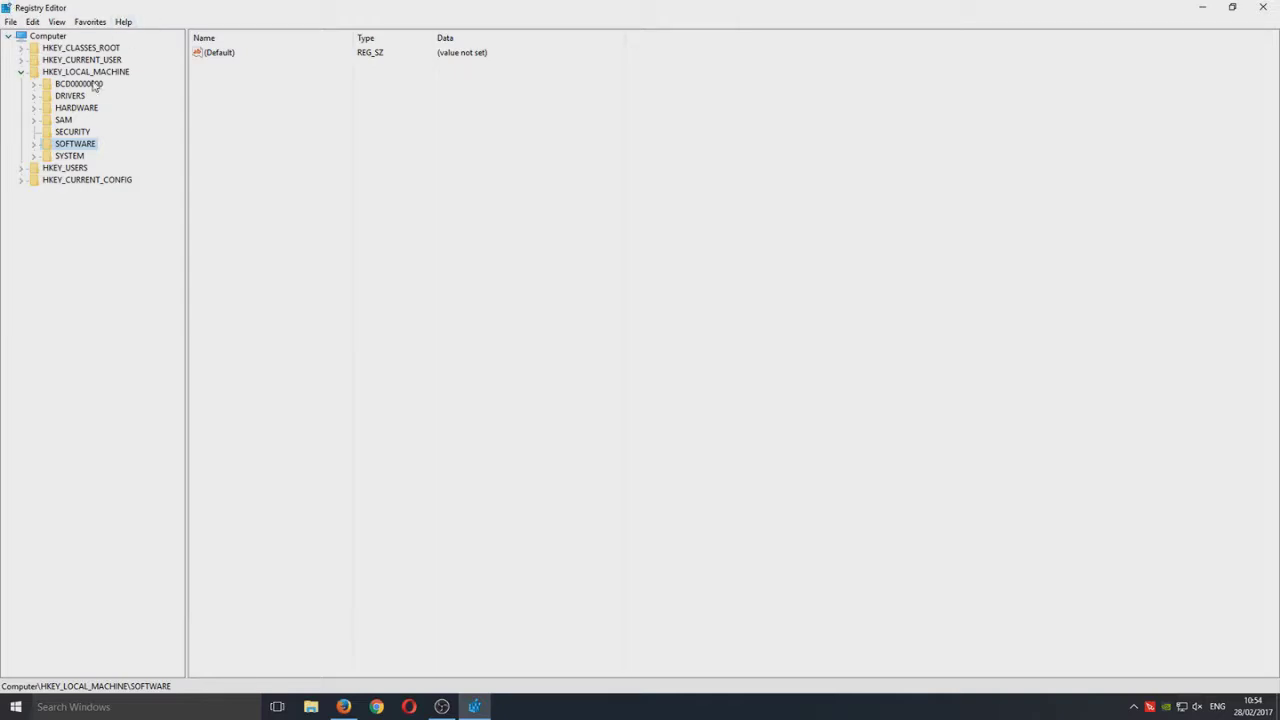
{"action": "key", "text": "Right"}
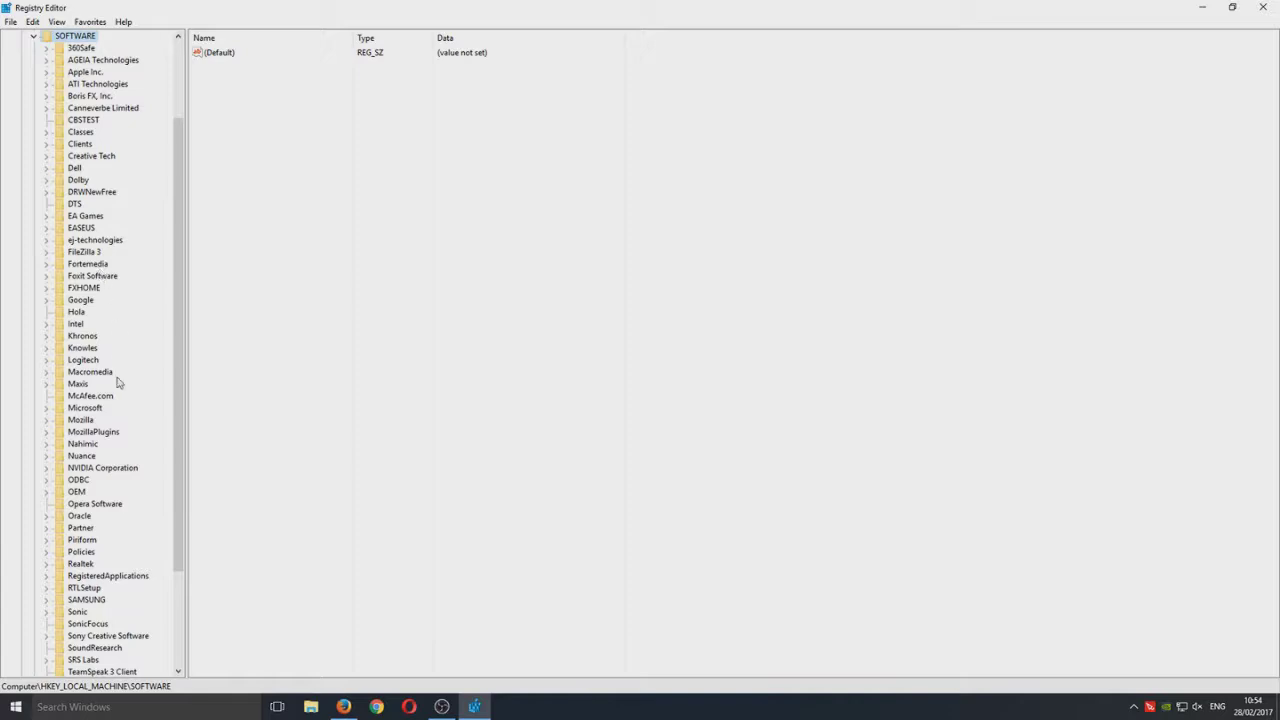
{"action": "scroll", "coordinate": [104, 573], "scroll_direction": "down", "scroll_amount": 4}
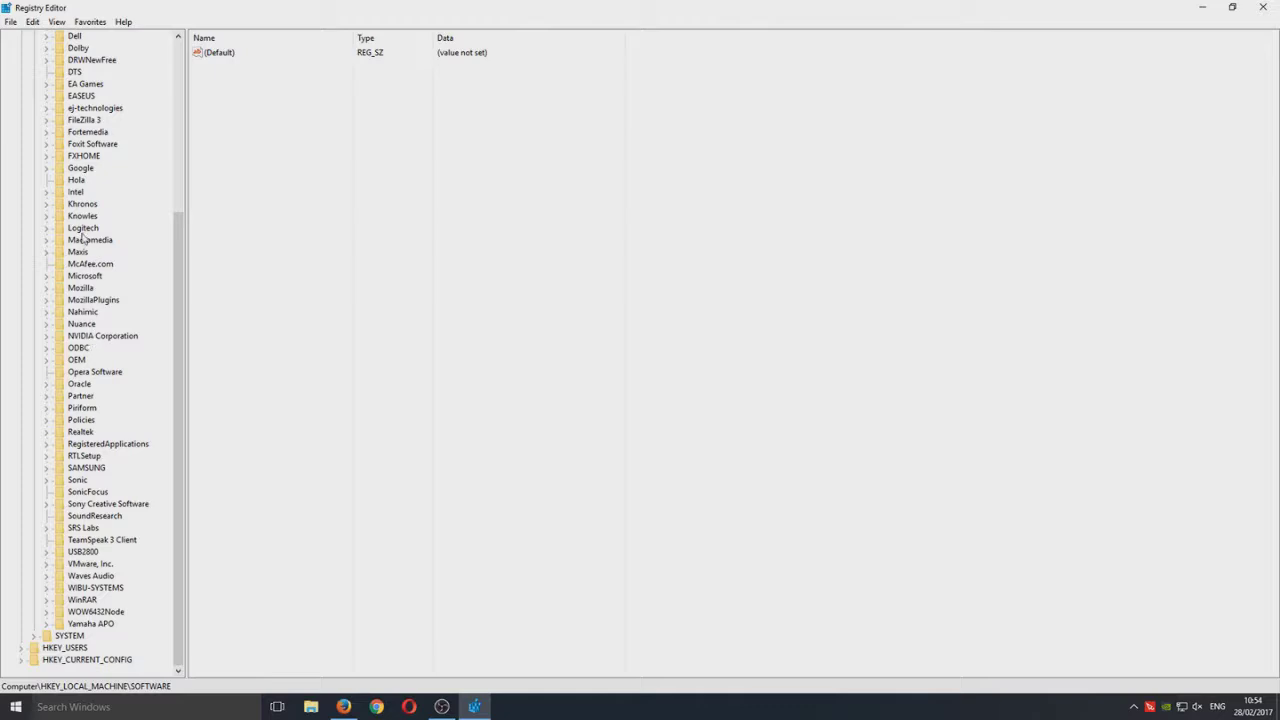
Step: Expand Microsoft, collapse its Windows key, and select the Windows Search key
{"action": "left_click", "coordinate": [84, 278]}
{"action": "key", "text": "Right"}
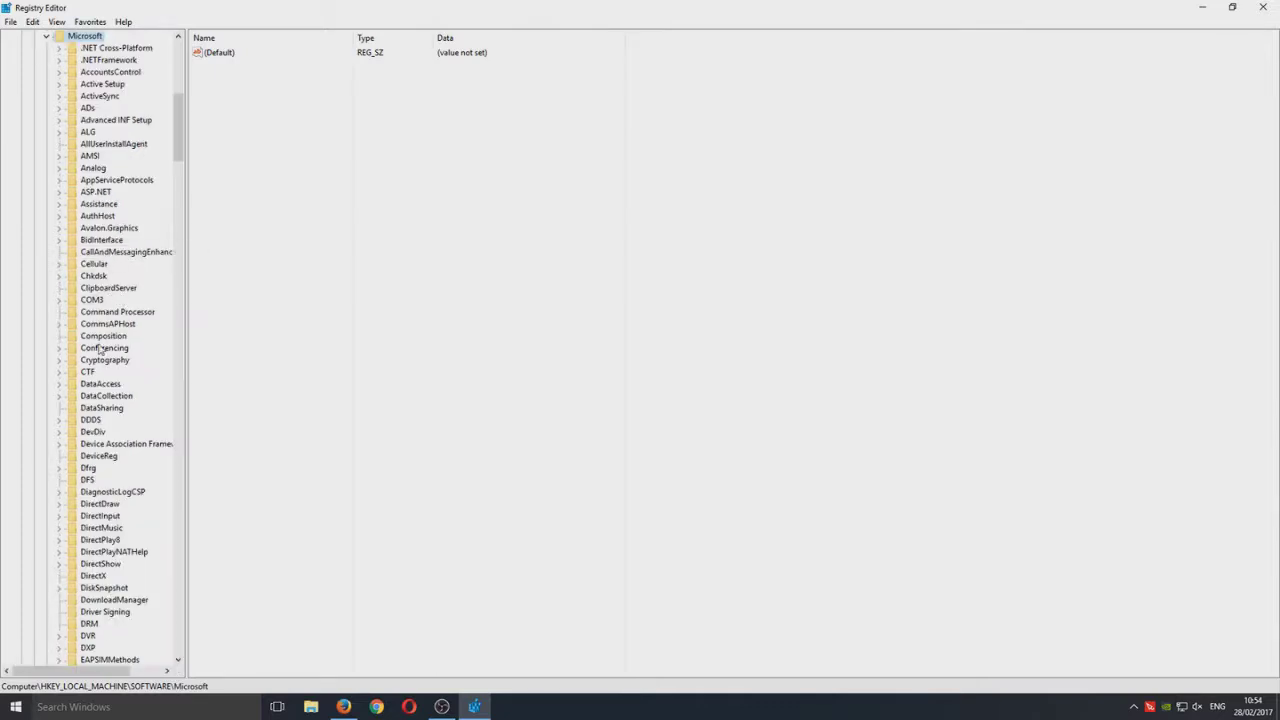
{"action": "scroll", "coordinate": [92, 503], "scroll_direction": "down", "scroll_amount": 6}
{"action": "scroll", "coordinate": [92, 503], "scroll_direction": "down", "scroll_amount": 8}
{"action": "scroll", "coordinate": [106, 508], "scroll_direction": "down", "scroll_amount": 8}
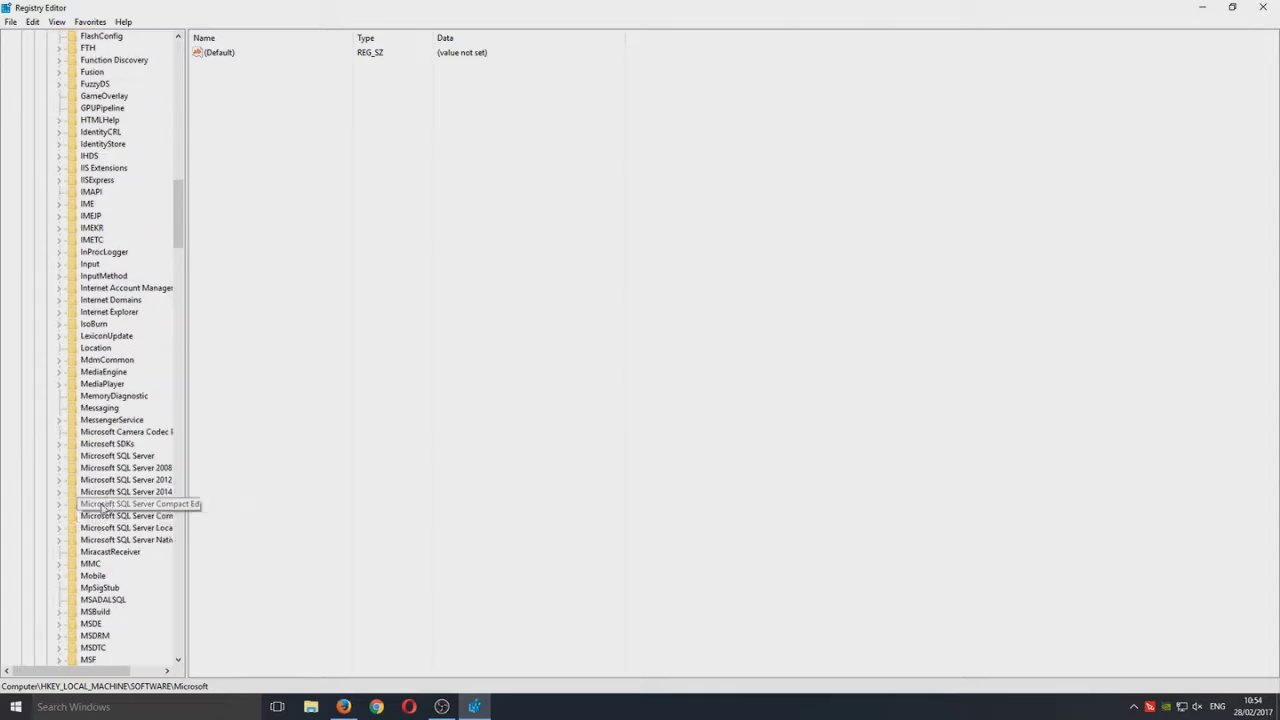
{"action": "scroll", "coordinate": [149, 423], "scroll_direction": "down", "scroll_amount": 7}
{"action": "scroll", "coordinate": [126, 449], "scroll_direction": "down", "scroll_amount": 12}
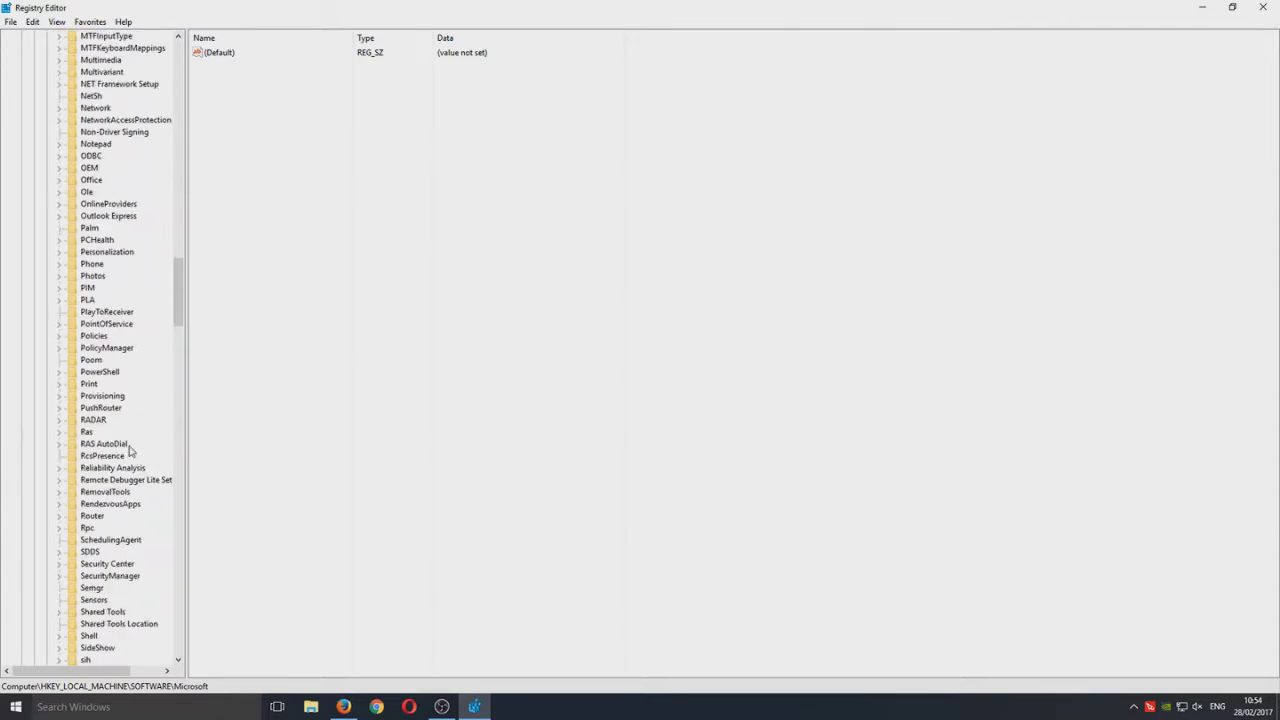
{"action": "scroll", "coordinate": [120, 462], "scroll_direction": "down", "scroll_amount": 15}
{"action": "scroll", "coordinate": [117, 469], "scroll_direction": "down", "scroll_amount": 7}
{"action": "left_click", "coordinate": [86, 350]}
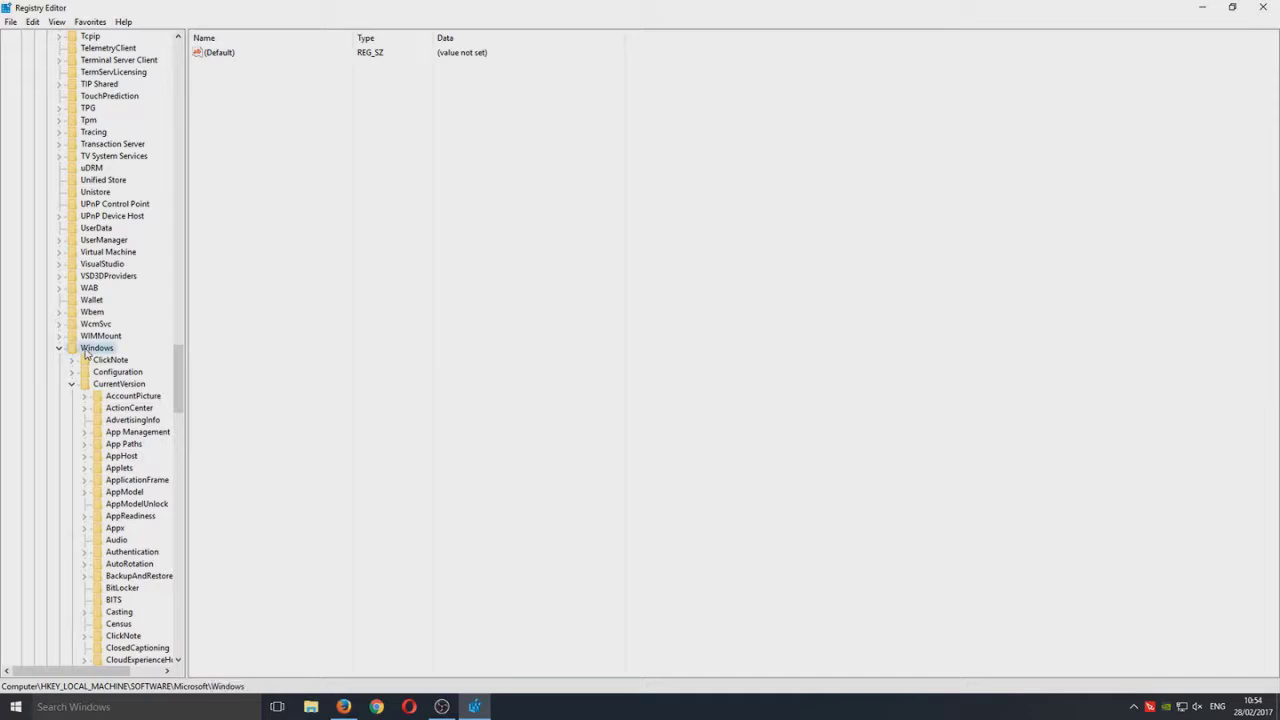
{"action": "double_click", "coordinate": [86, 352]}
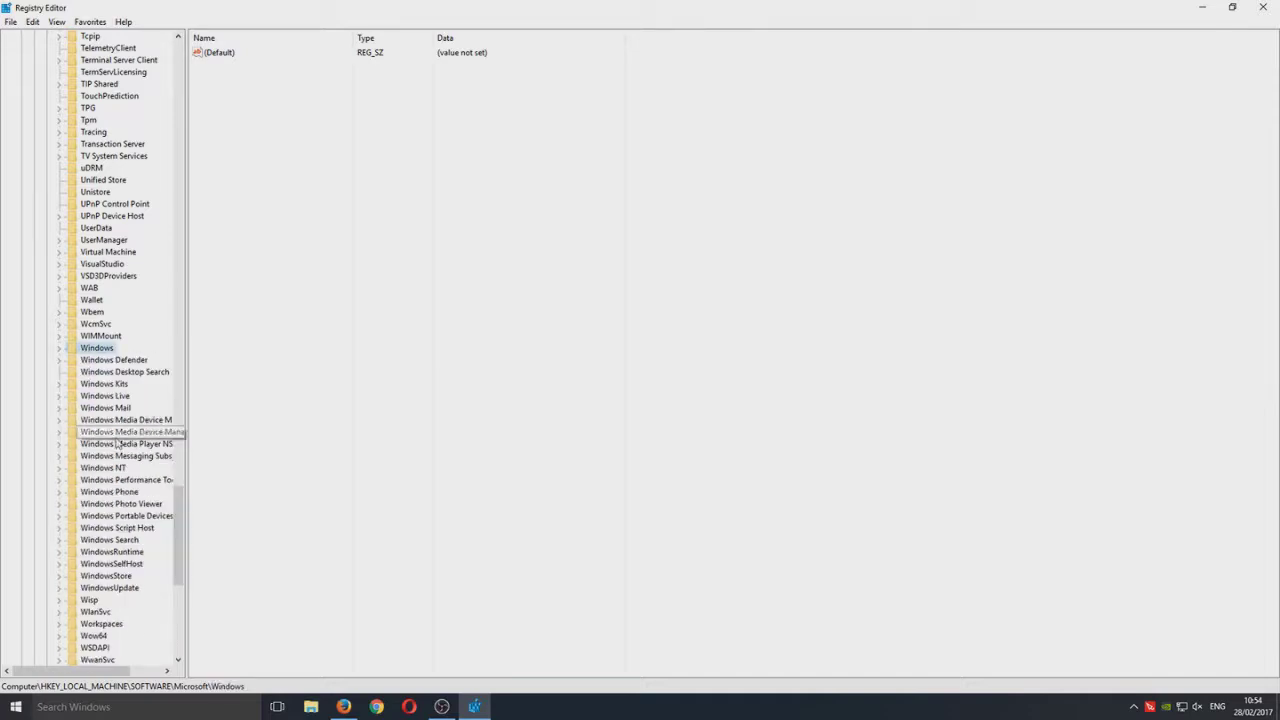
{"action": "left_click", "coordinate": [112, 541]}
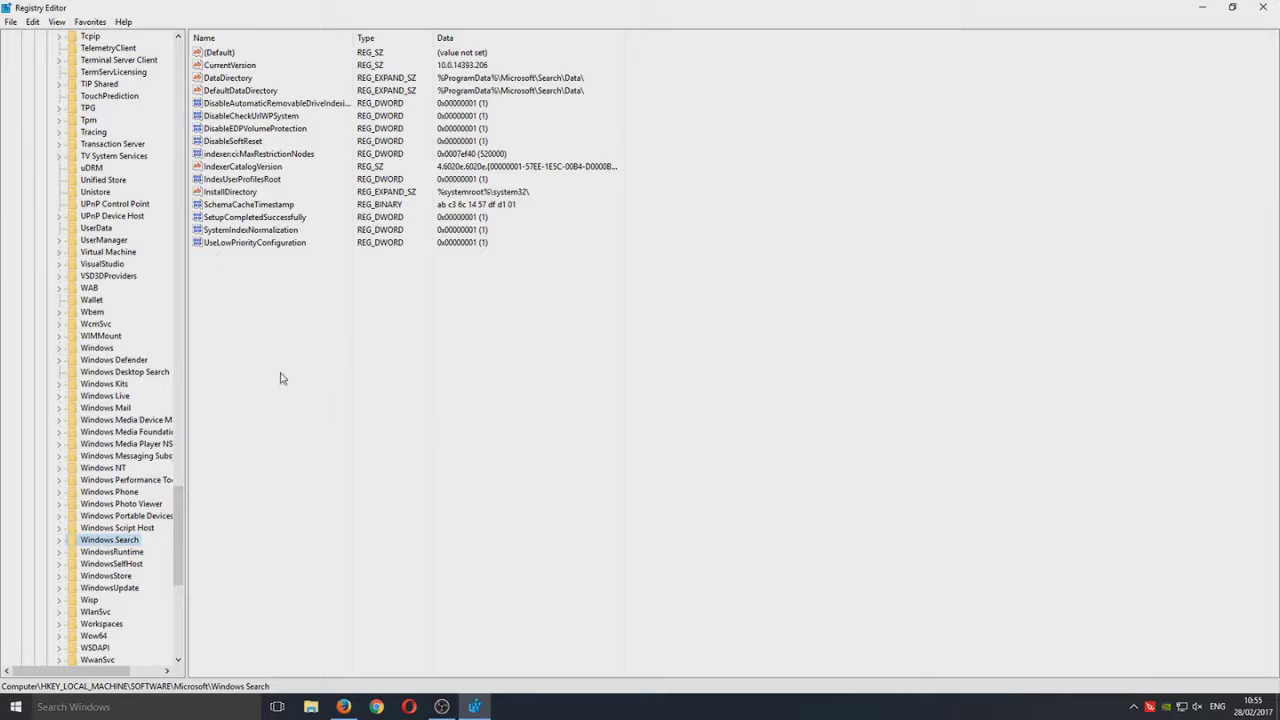
{"action": "mouse_move", "coordinate": [274, 350]}
{"action": "left_mouse_down"}
{"action": "mouse_move", "coordinate": [321, 230]}
{"action": "mouse_move", "coordinate": [380, 414]}
{"action": "left_mouse_up"}
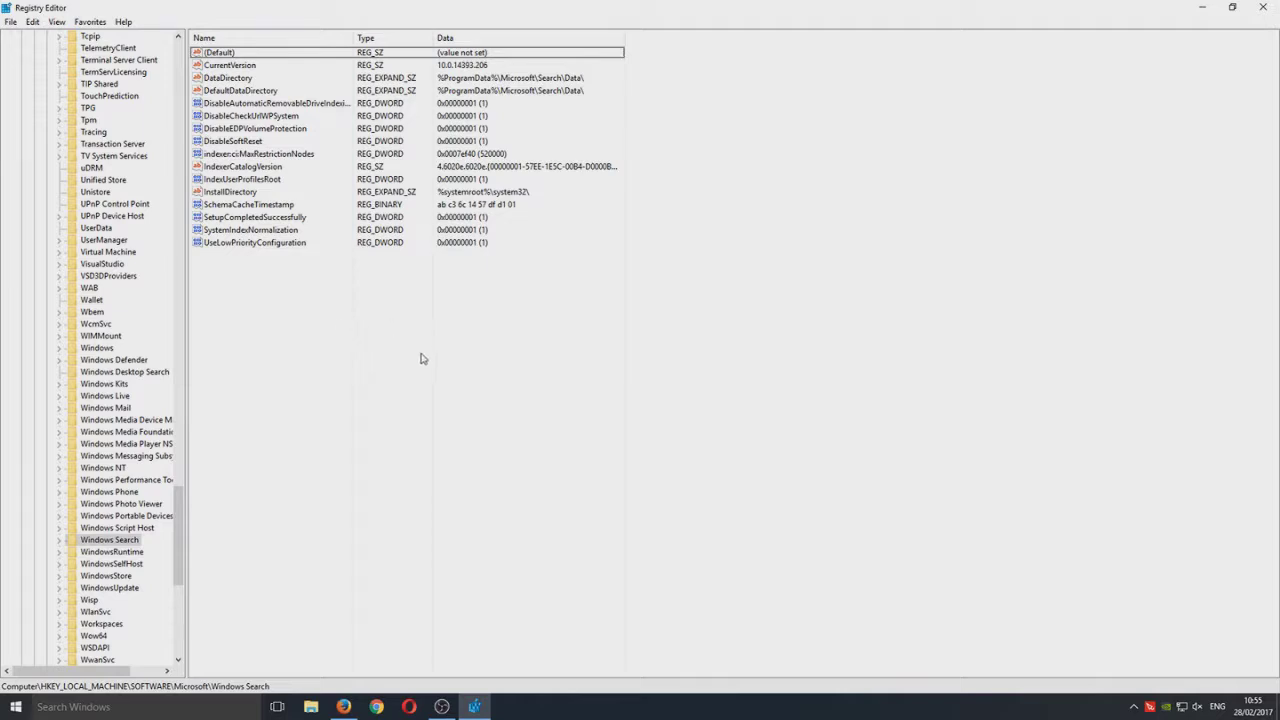
Step: Create a DWORD (32-bit) value named AllowCortana and keep its data at 0
{"action": "right_click", "coordinate": [323, 372]}
{"action": "mouse_move", "coordinate": [354, 374]}
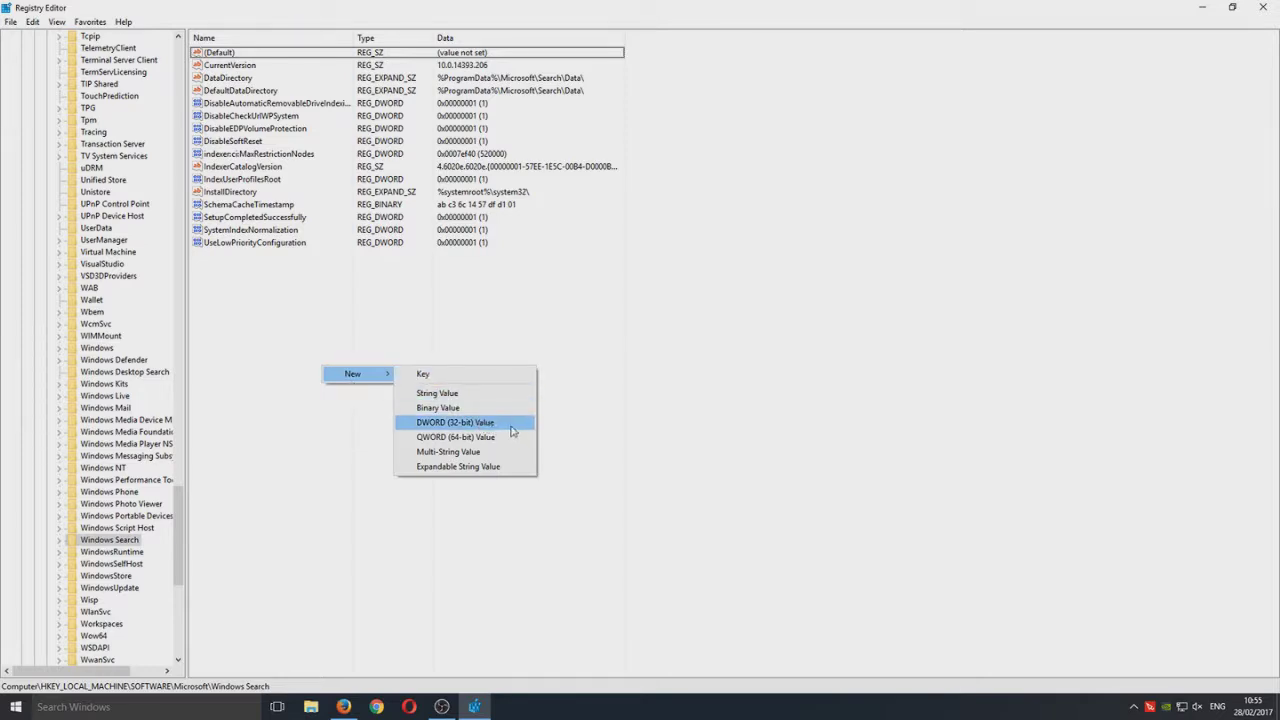
{"action": "left_click", "coordinate": [508, 428]}
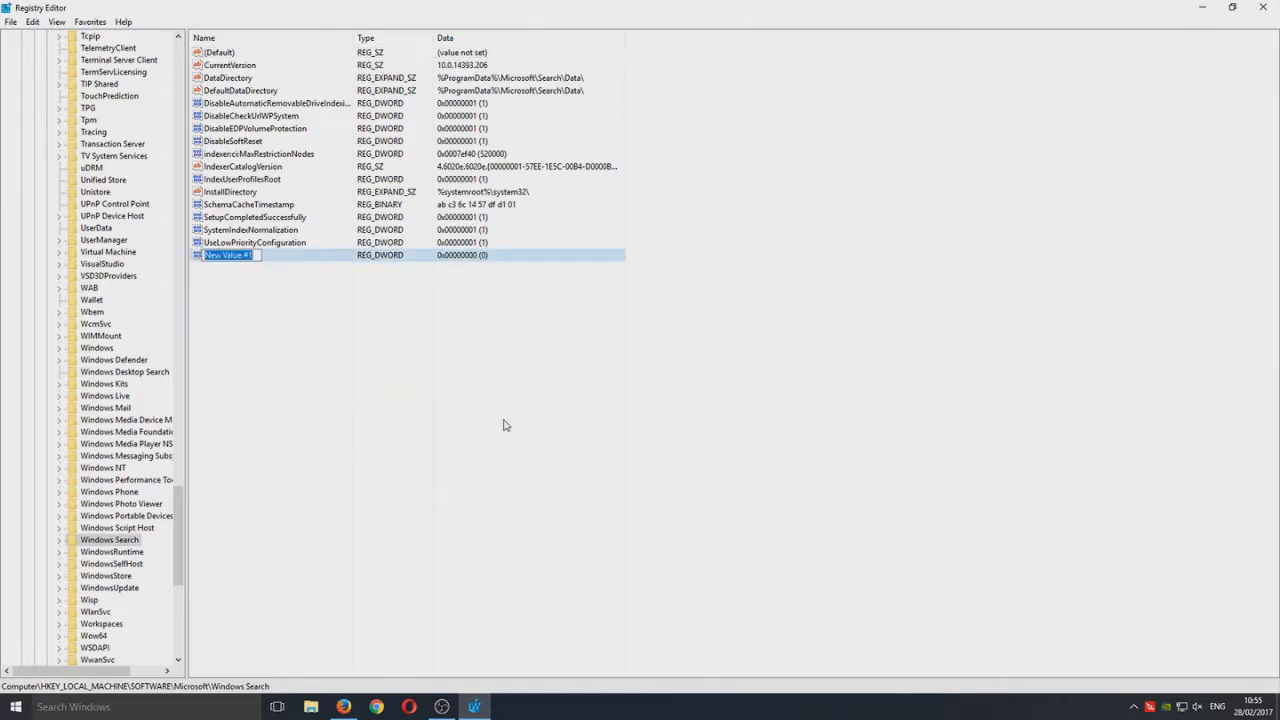
{"action": "type", "text": "Al"}
{"action": "type", "text": "lowCor"}
{"action": "type", "text": "tan"}
{"action": "type", "text": "a"}
{"action": "key", "text": "Return"}
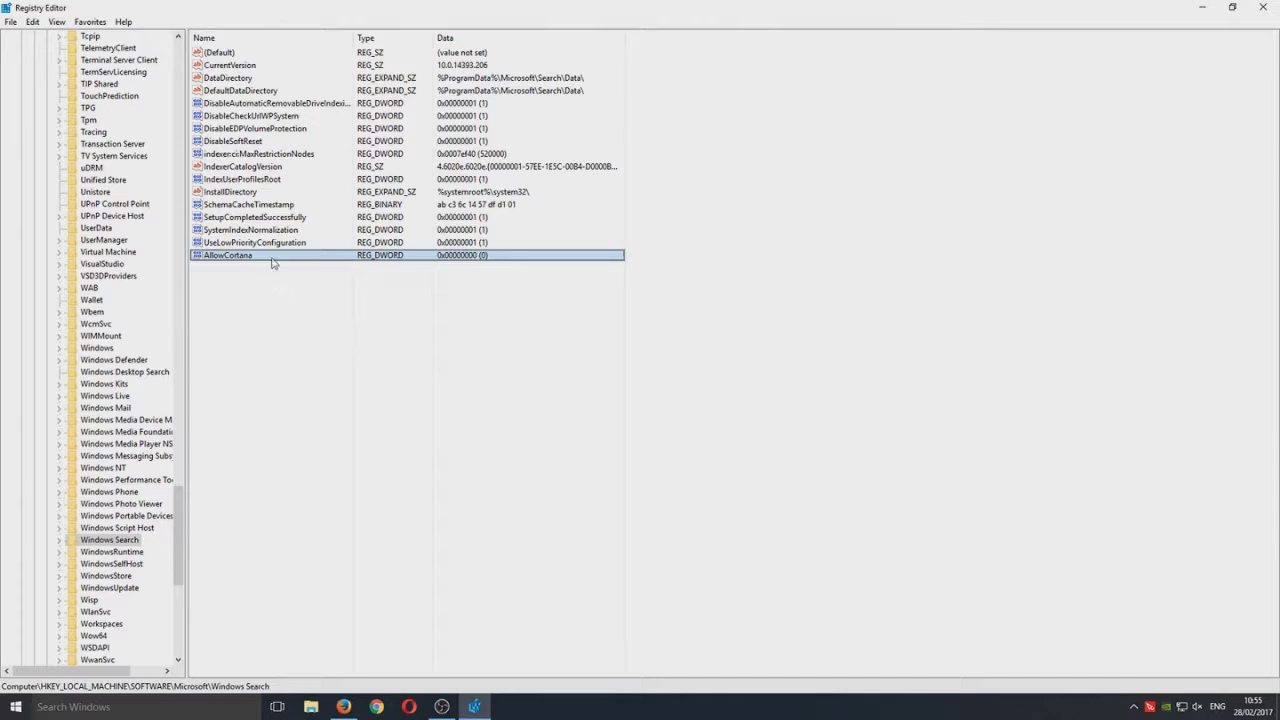
{"action": "double_click", "coordinate": [272, 258]}
{"action": "left_click", "coordinate": [170, 172]}
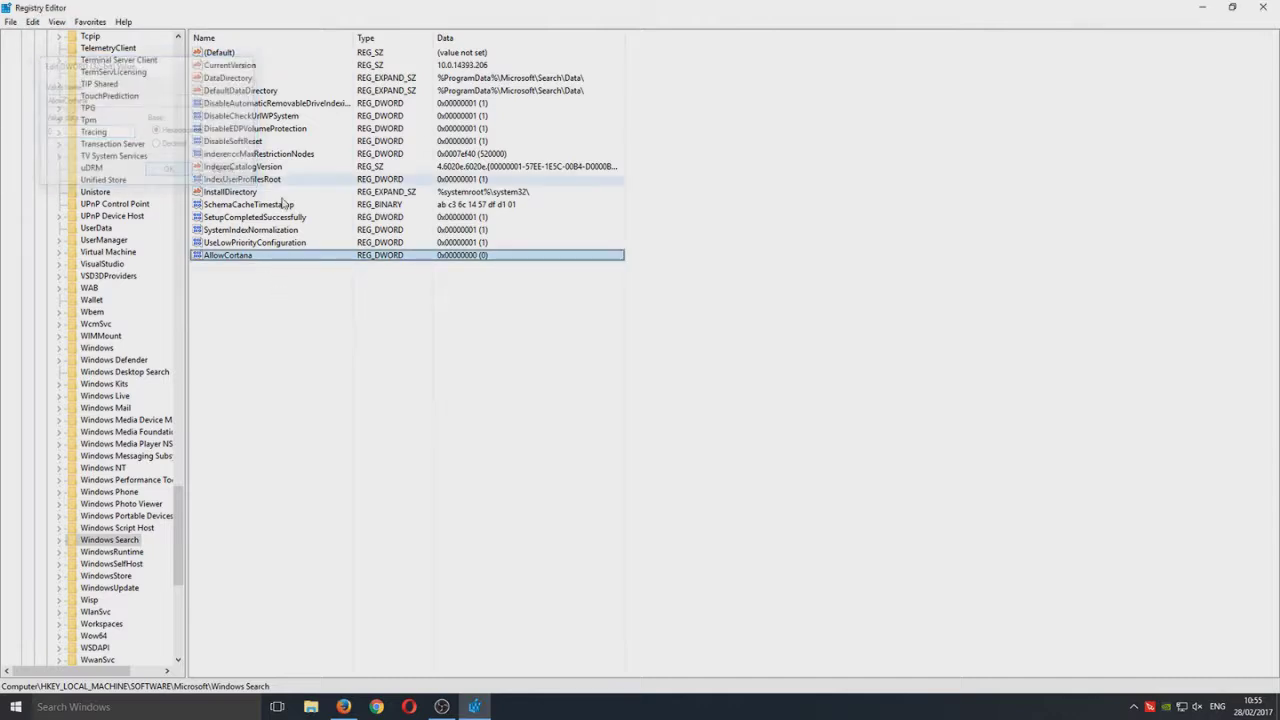